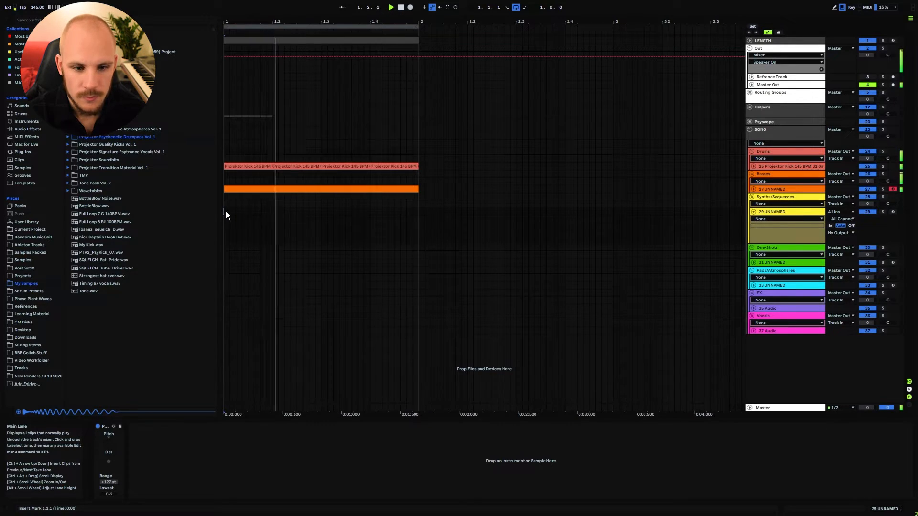
# Enable Serum's filter on oscillator A as MG Low 24, adjust its resonance, cutoff, drive and fat, and modulate the cutoff with NoteOn Rand1.
pyautogui.press('space')
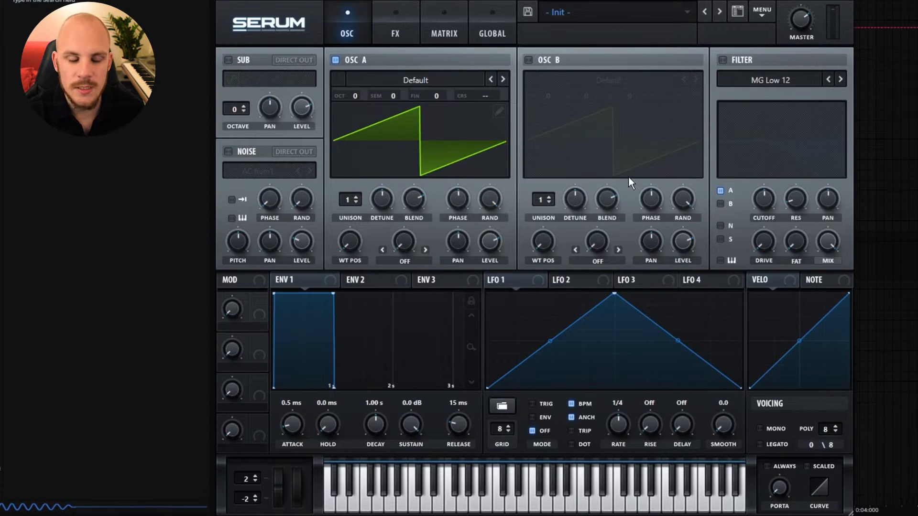
pyautogui.click(723, 59)
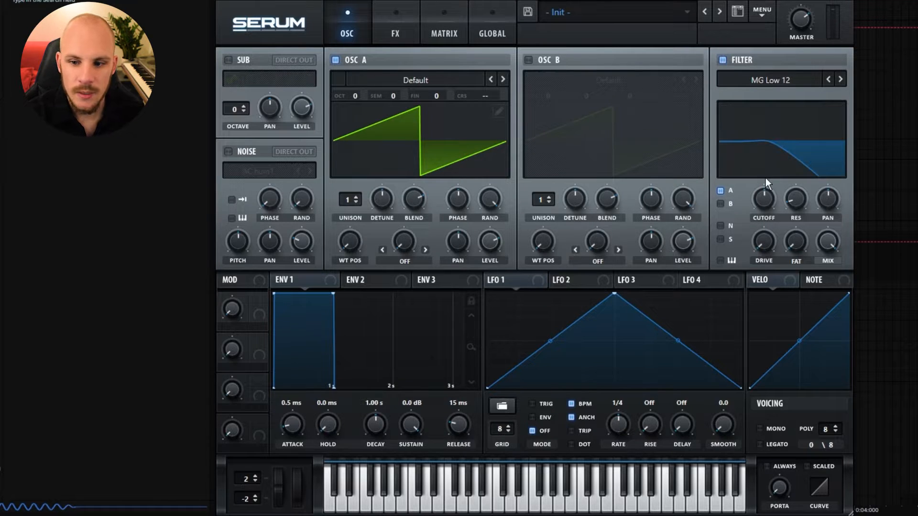
pyautogui.moveTo(792, 200); pyautogui.dragTo(811, 143)
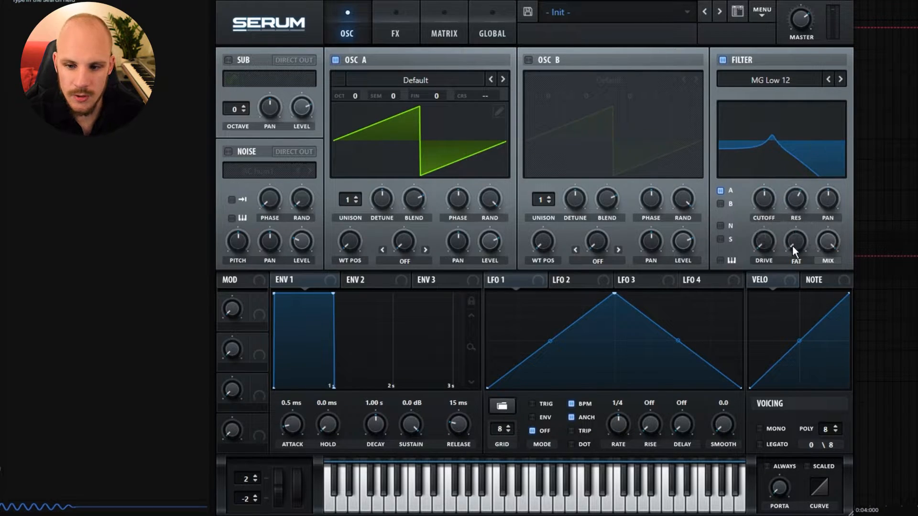
pyautogui.moveTo(766, 197)
pyautogui.mouseDown()
pyautogui.moveTo(763, 210)
pyautogui.moveTo(806, 184)
pyautogui.moveTo(766, 205)
pyautogui.mouseUp()
pyautogui.moveTo(763, 247); pyautogui.dragTo(774, 217)
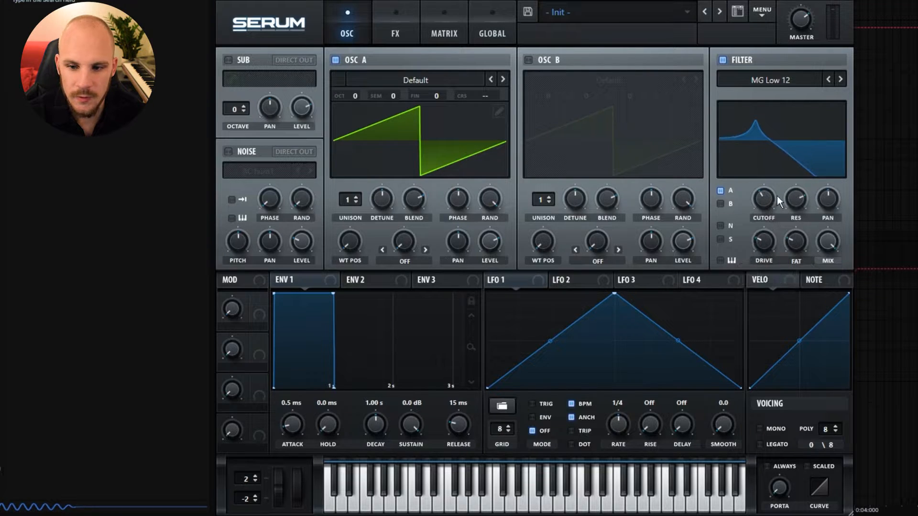
pyautogui.click(841, 79)
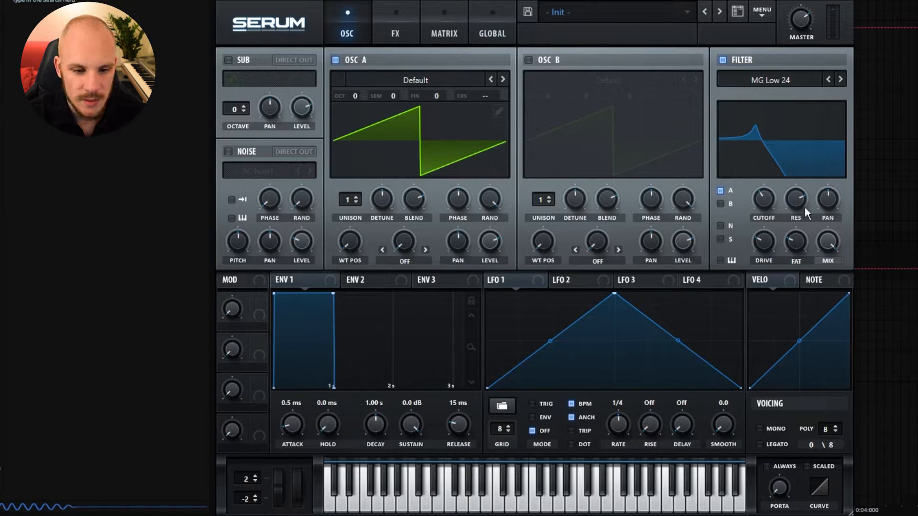
pyautogui.click(444, 34)
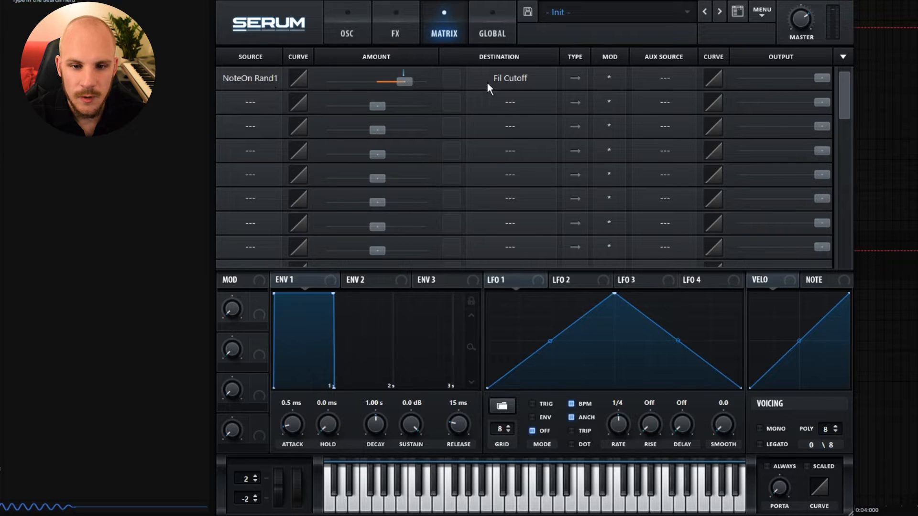
# Enable Serum's phaser effect, modulate its frequency with NoteOn Rand2, and close the Serum window.
pyautogui.click(390, 36)
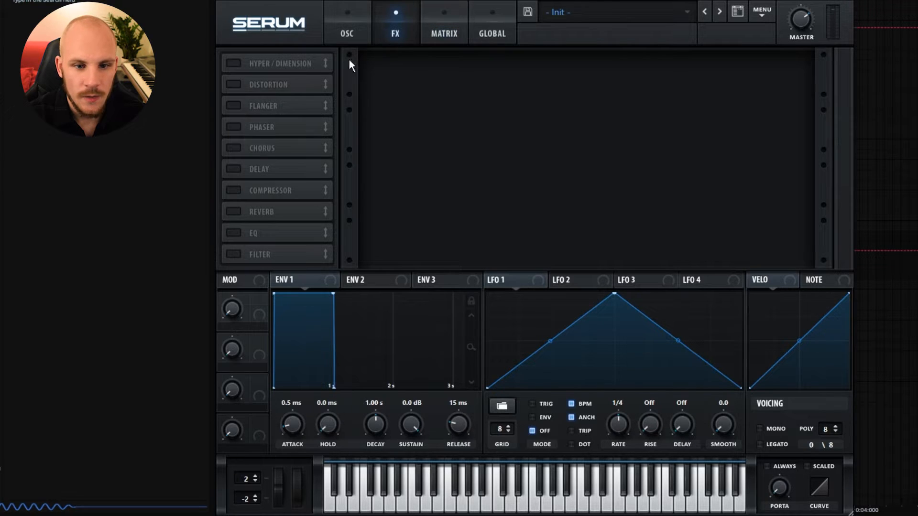
pyautogui.click(236, 128)
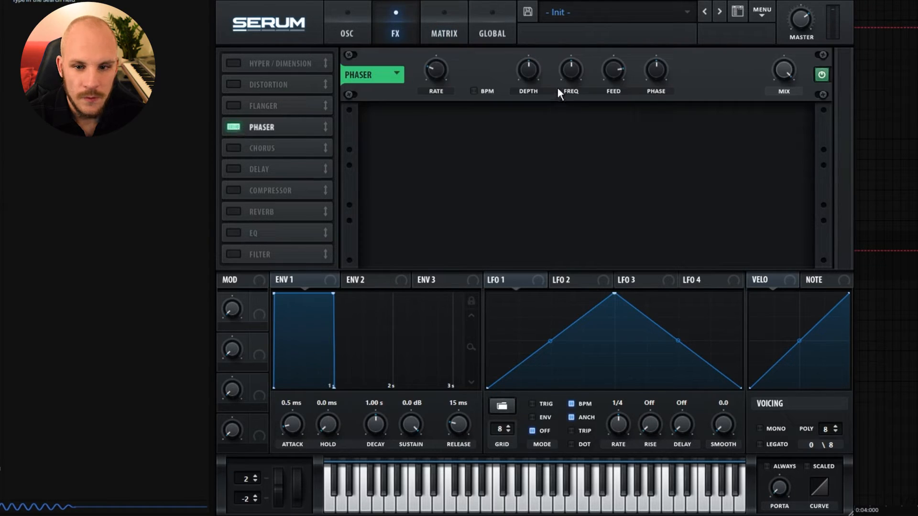
pyautogui.rightClick(576, 68)
pyautogui.moveTo(652, 132)
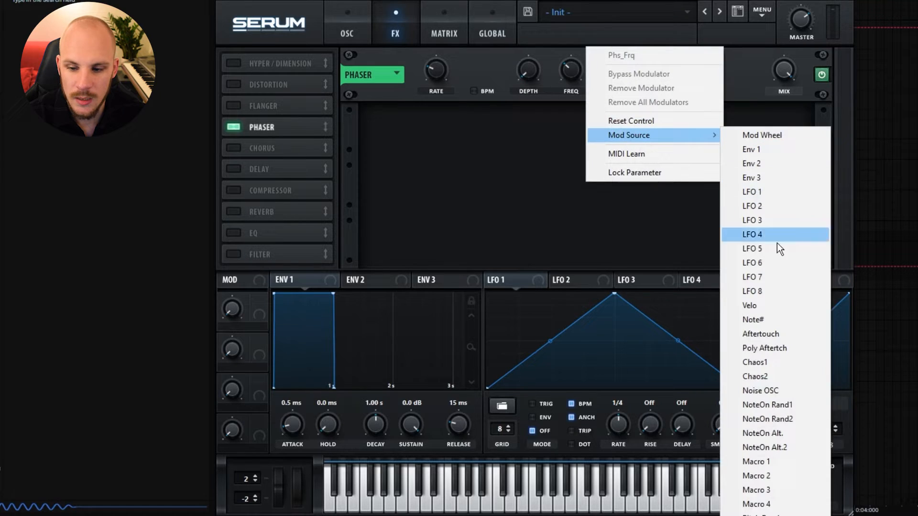
pyautogui.click(780, 417)
pyautogui.click(457, 31)
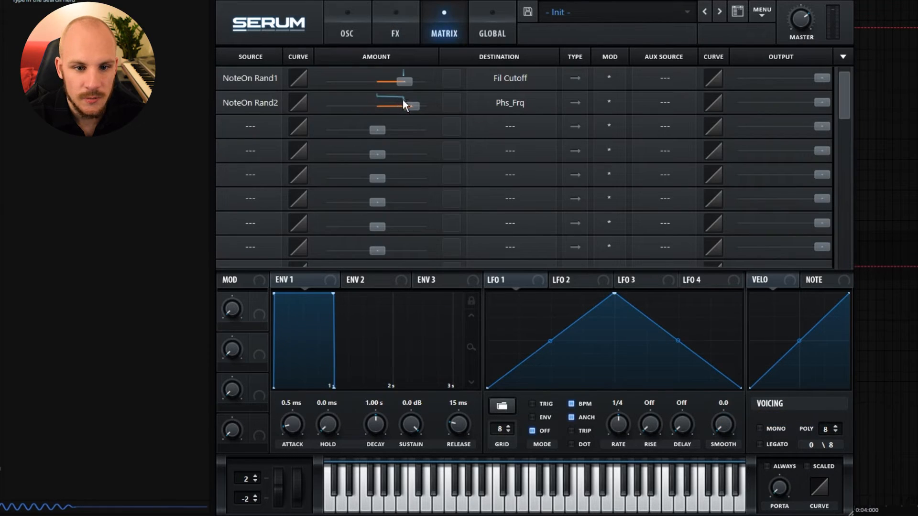
pyautogui.click(346, 19)
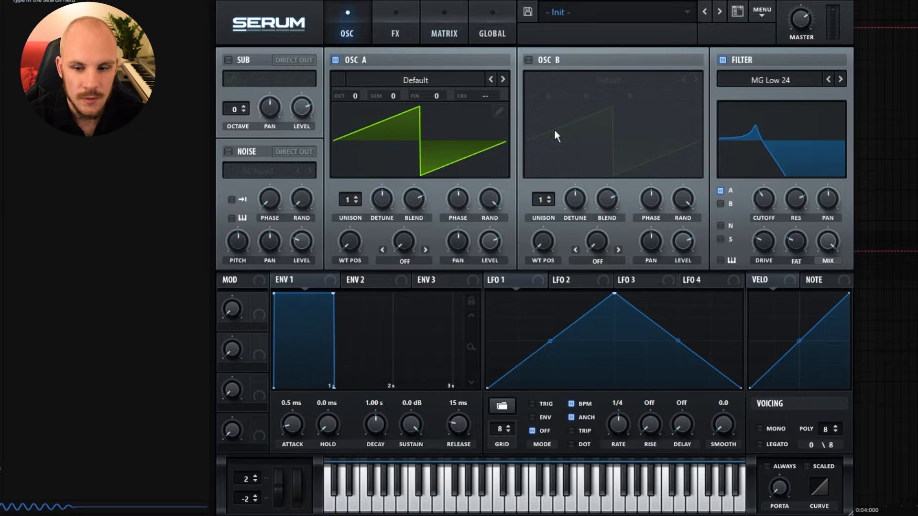
pyautogui.click(691, 27)
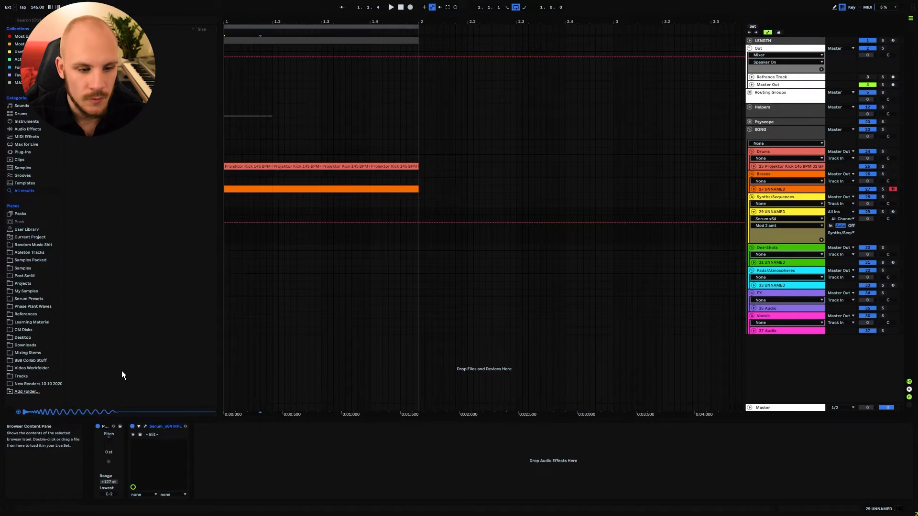
# Add an Arpeggiator MIDI effect in front of Serum on the unnamed synth track 29.
pyautogui.rightClick(285, 231)
pyautogui.moveTo(335, 364)
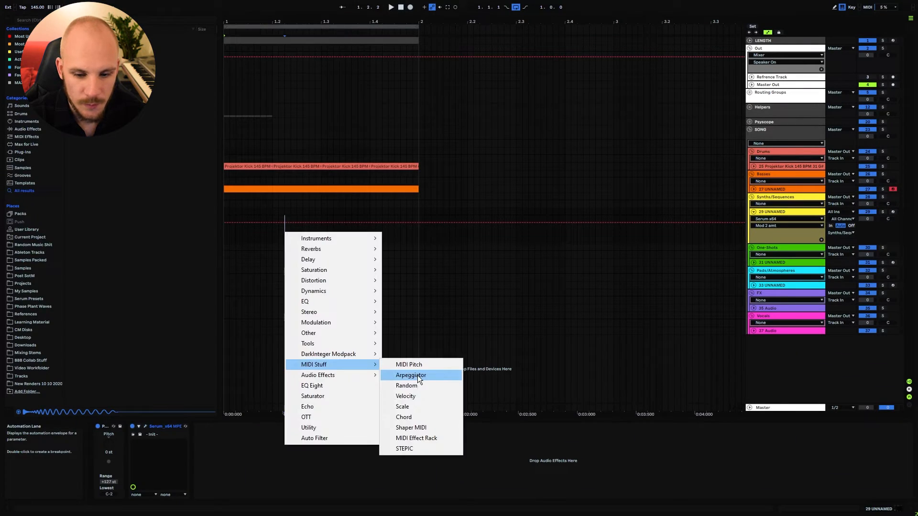
pyautogui.click(418, 375)
pyautogui.scroll(1, 162, 464)
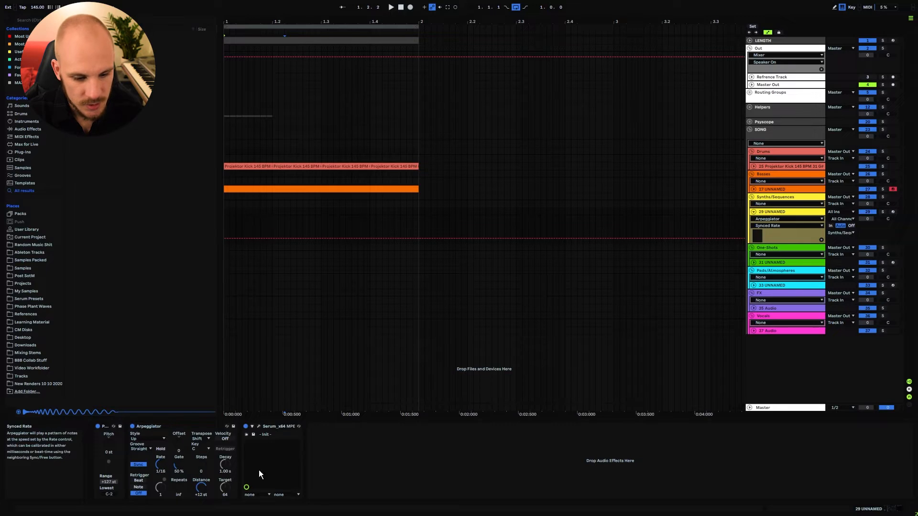
# Add Echo after Serum in Ping Pong mode with 93% feedback, and arm the synth track.
pyautogui.rightClick(360, 467)
pyautogui.click(389, 429)
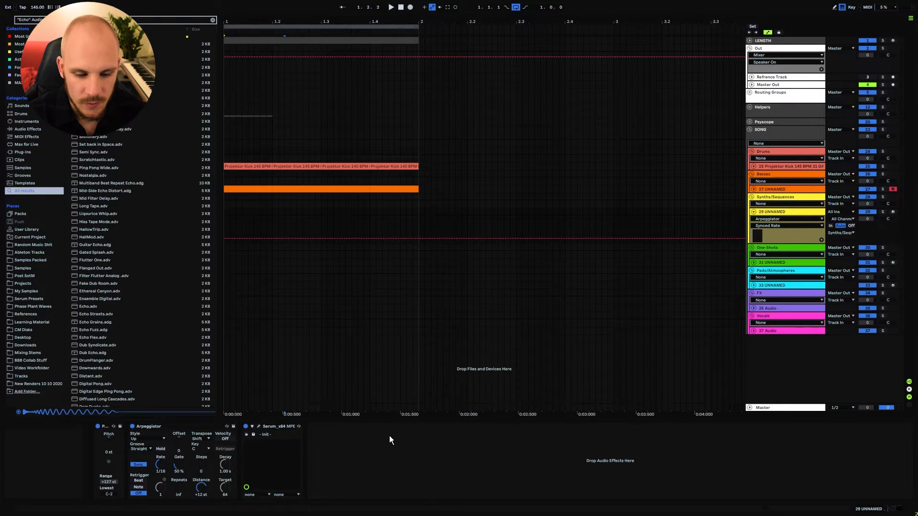
pyautogui.click(490, 489)
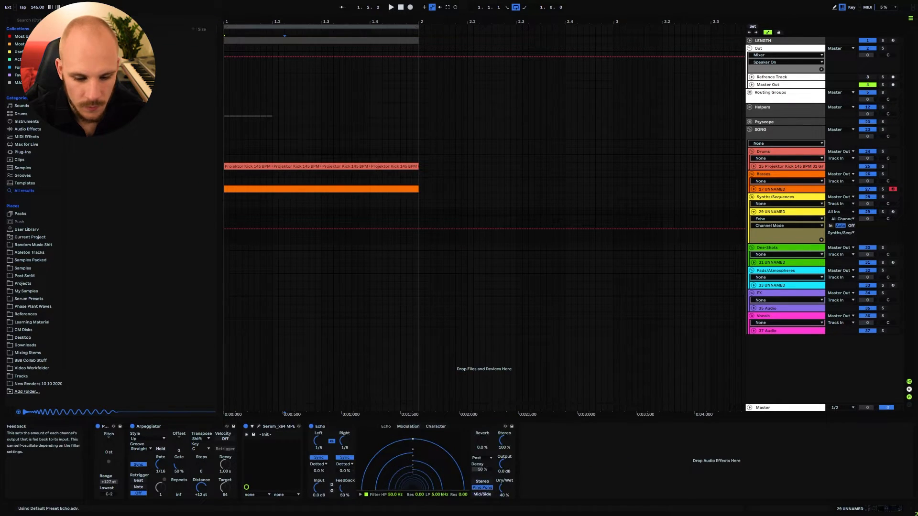
pyautogui.moveTo(344, 488); pyautogui.dragTo(345, 468)
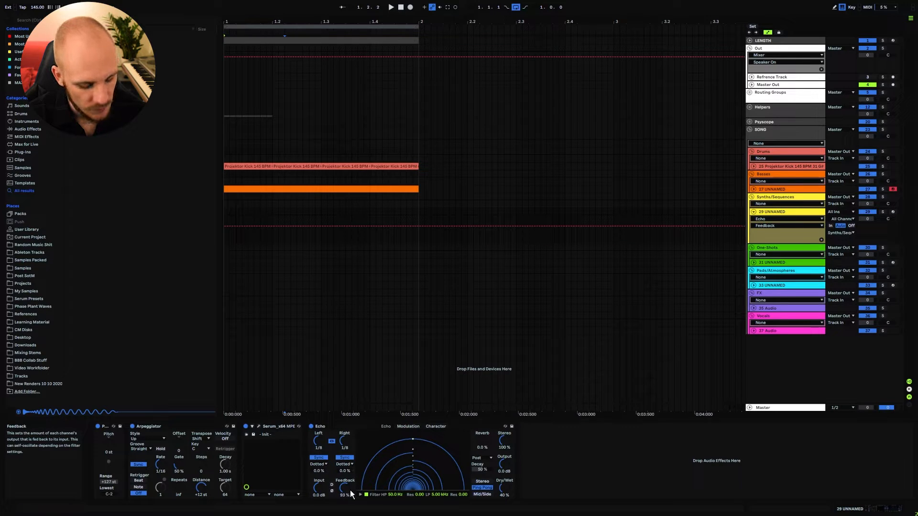
pyautogui.hotkey('shift', 'c')
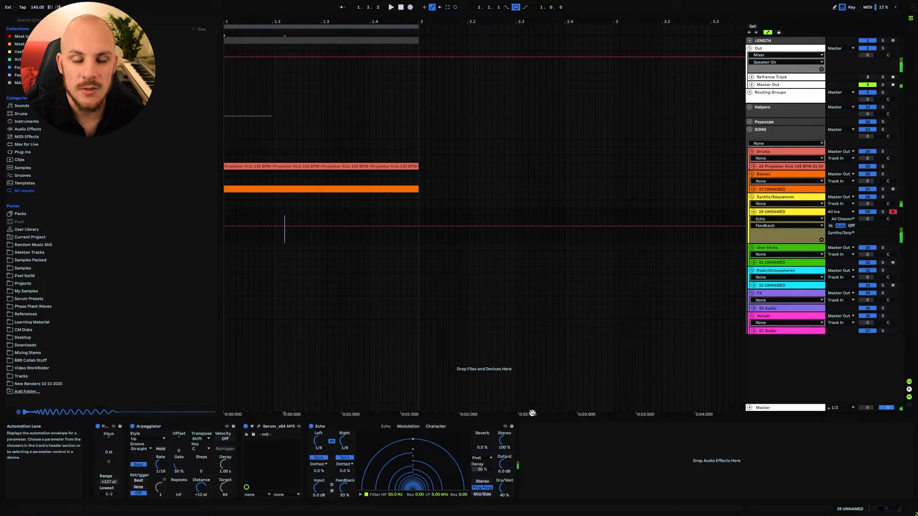
# Add EQ Eight after Echo and roll off the lows with band 1 at about 129 Hz.
pyautogui.rightClick(550, 457)
pyautogui.click(588, 399)
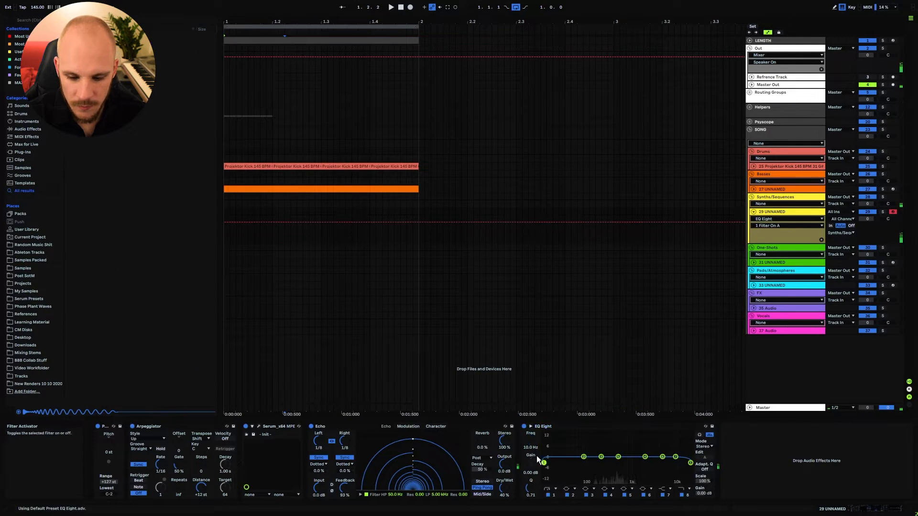
pyautogui.moveTo(547, 457); pyautogui.dragTo(593, 472)
# Create a one-bar MIDI clip on track 29 from bar 1 containing one low note held for the whole clip.
pyautogui.click(225, 214)
pyautogui.moveTo(225, 214); pyautogui.dragTo(400, 214)
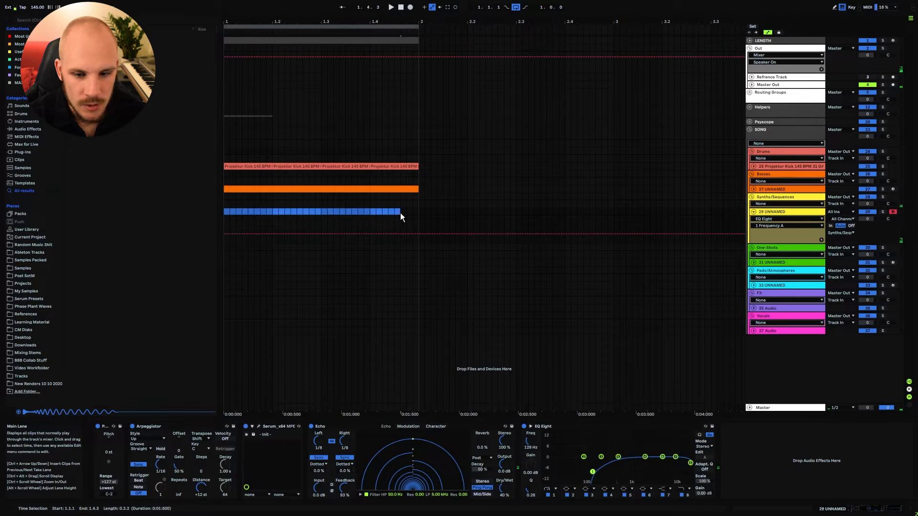
pyautogui.hotkey('ctrl', 'shift', 'm')
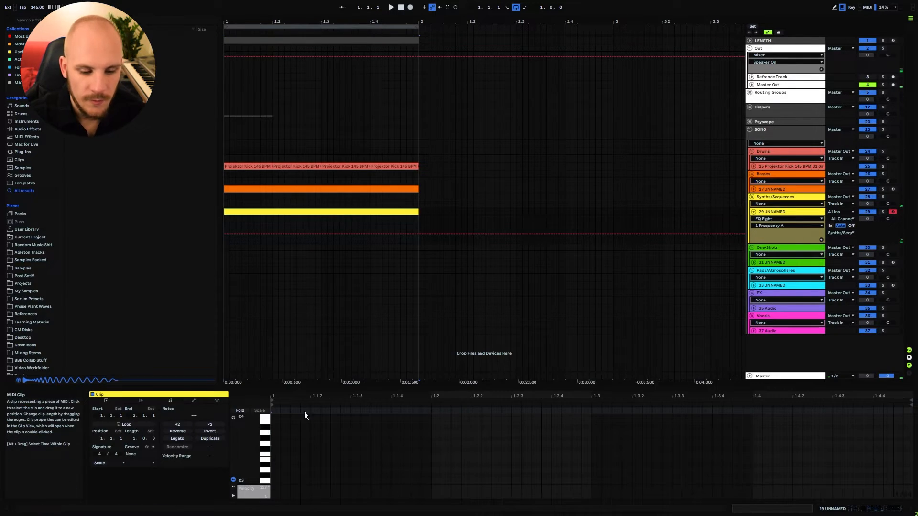
pyautogui.doubleClick(274, 466)
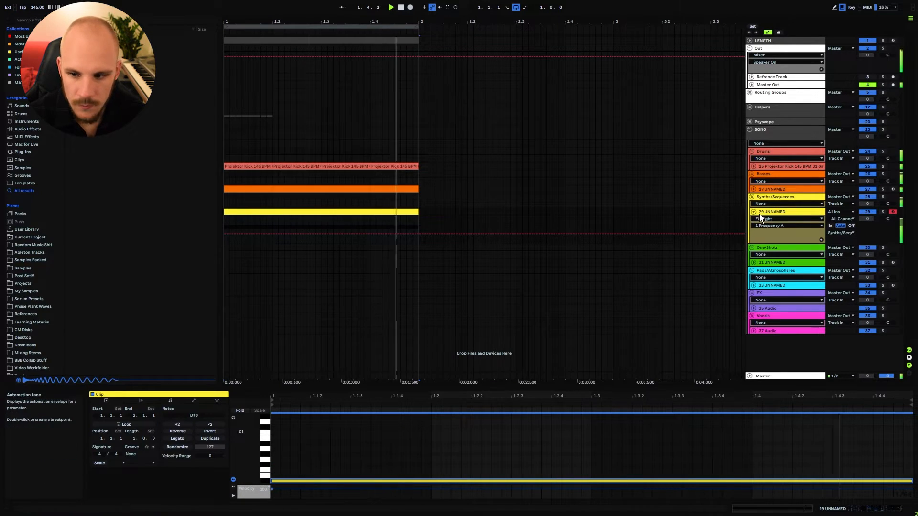
# Reopen Serum on track 29 and examine its modulation matrix and oscillator page while auditioning the sound.
pyautogui.click(775, 214)
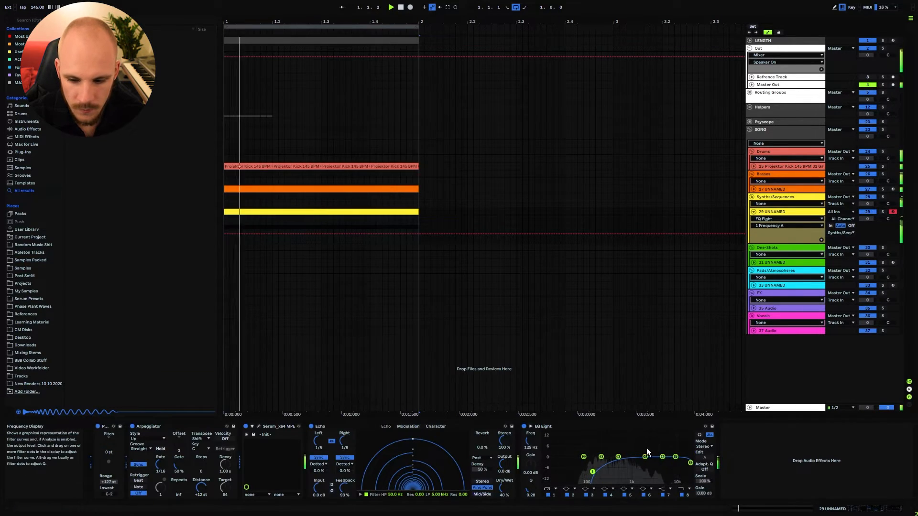
pyautogui.click(259, 426)
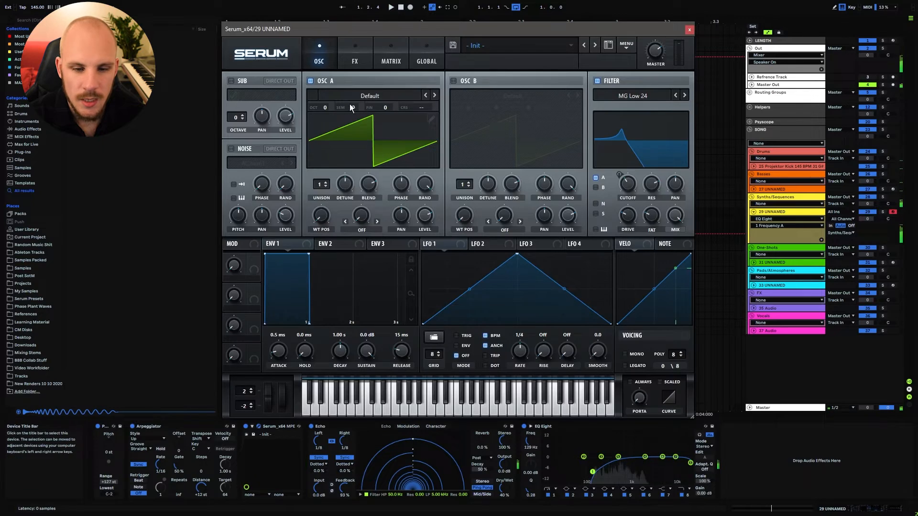
pyautogui.click(391, 66)
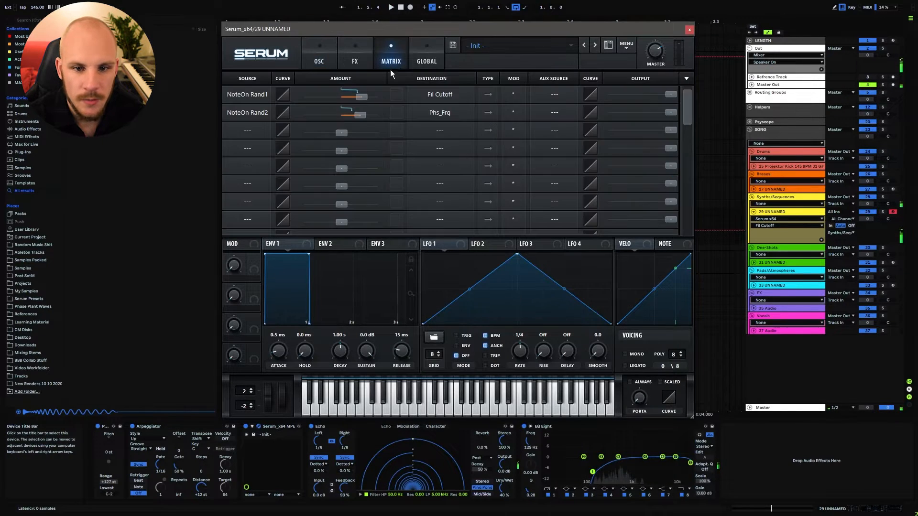
pyautogui.click(326, 60)
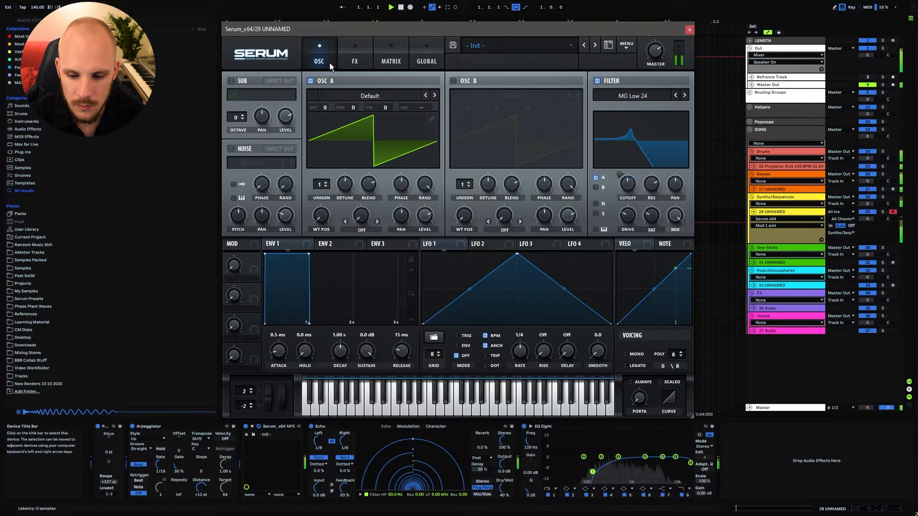
# Boost EQ Eight's upper mids with band 4 at 2.20 kHz and 3.10 dB, and filter Echo with HP 458 Hz and LP 15.3 kHz.
pyautogui.press('space')
pyautogui.moveTo(663, 457)
pyautogui.mouseDown()
pyautogui.moveTo(664, 446)
pyautogui.moveTo(647, 451)
pyautogui.mouseUp()
pyautogui.moveTo(439, 495); pyautogui.dragTo(397, 483)
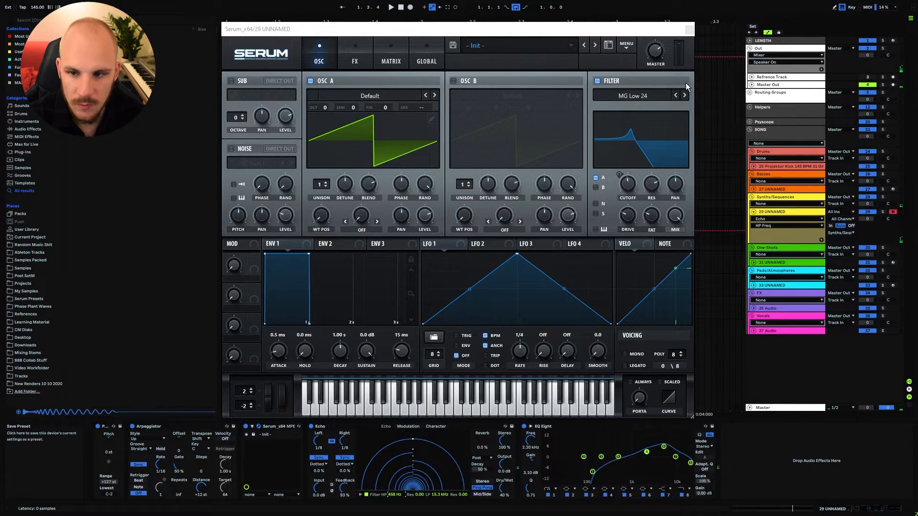
pyautogui.click(690, 30)
pyautogui.press('space')
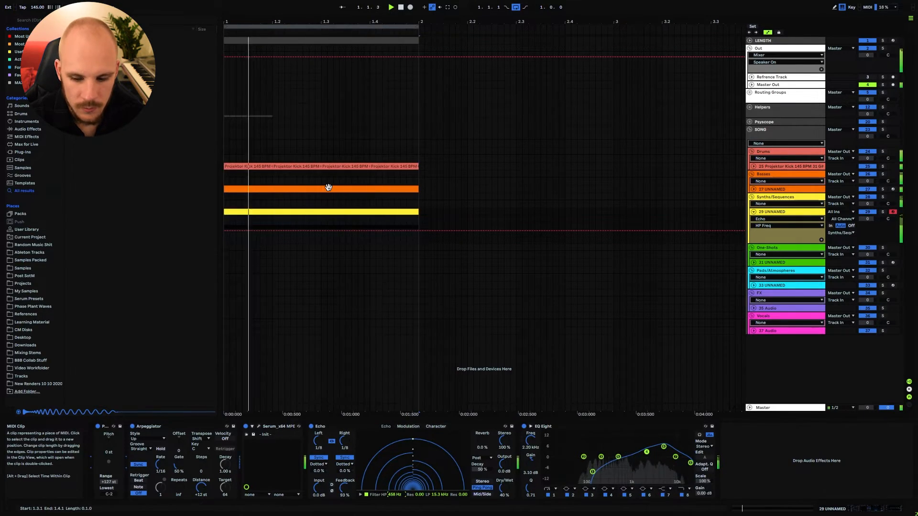
# Add Beat Repeat after EQ Eight from the audio effects and set its mix type to Ins.
pyautogui.click(338, 427)
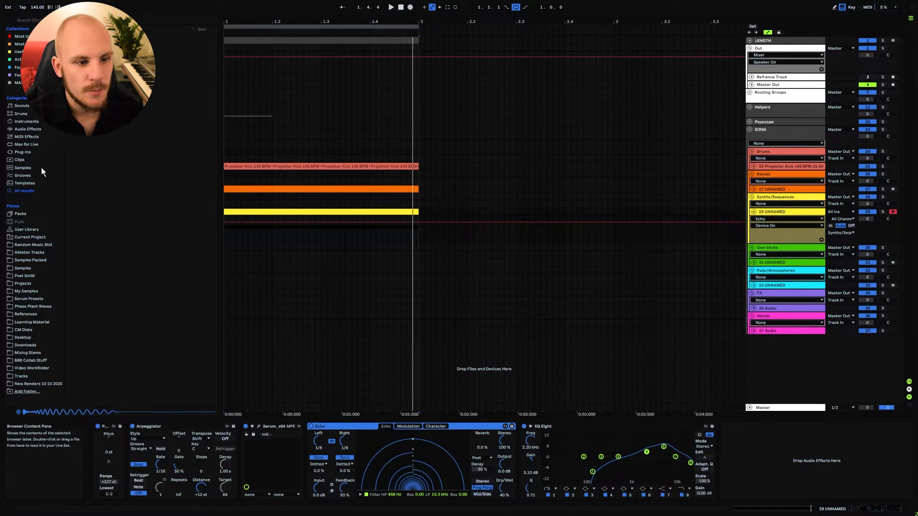
pyautogui.click(33, 130)
pyautogui.moveTo(89, 76); pyautogui.dragTo(765, 452)
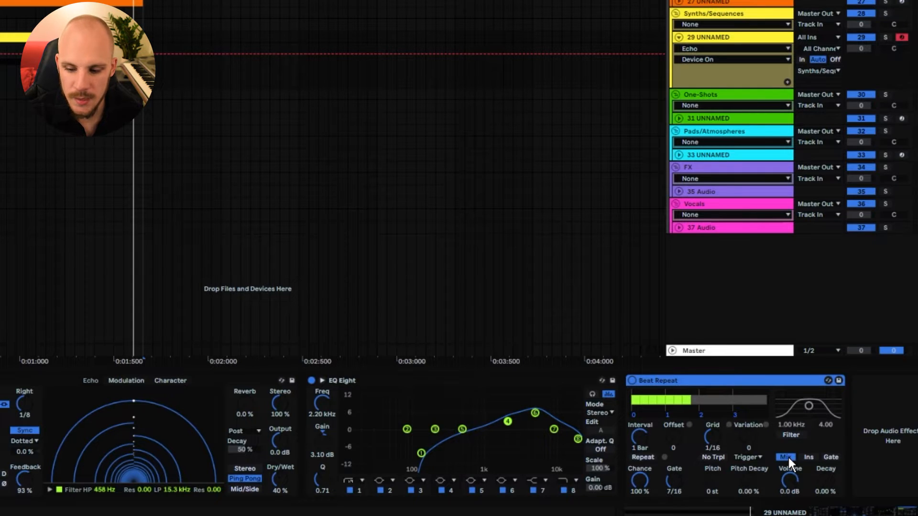
pyautogui.click(810, 458)
pyautogui.click(831, 456)
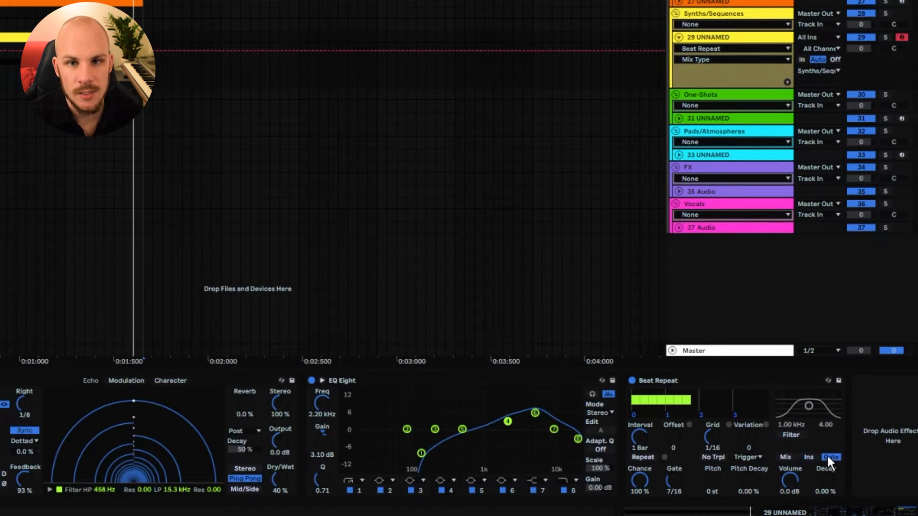
pyautogui.click(809, 457)
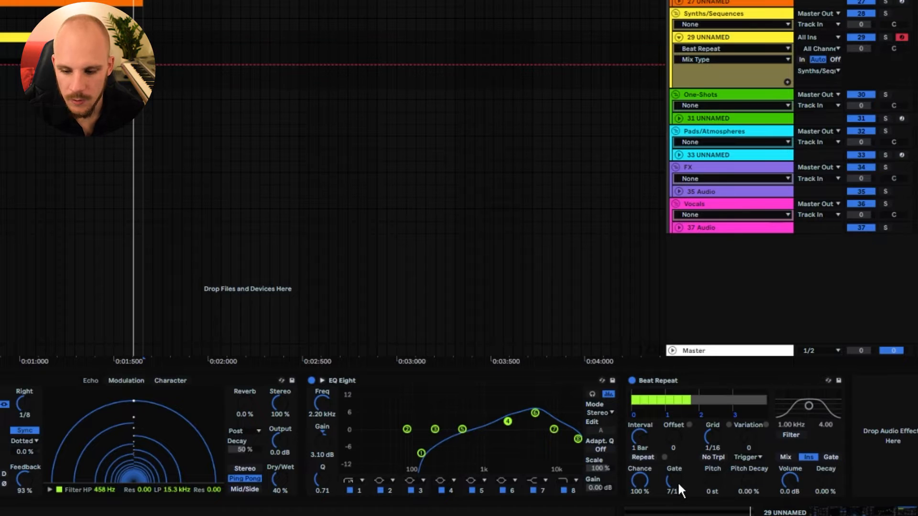
# Set Beat Repeat's gate to 8/16 with the interval kept at 1 Bar.
pyautogui.click(644, 437)
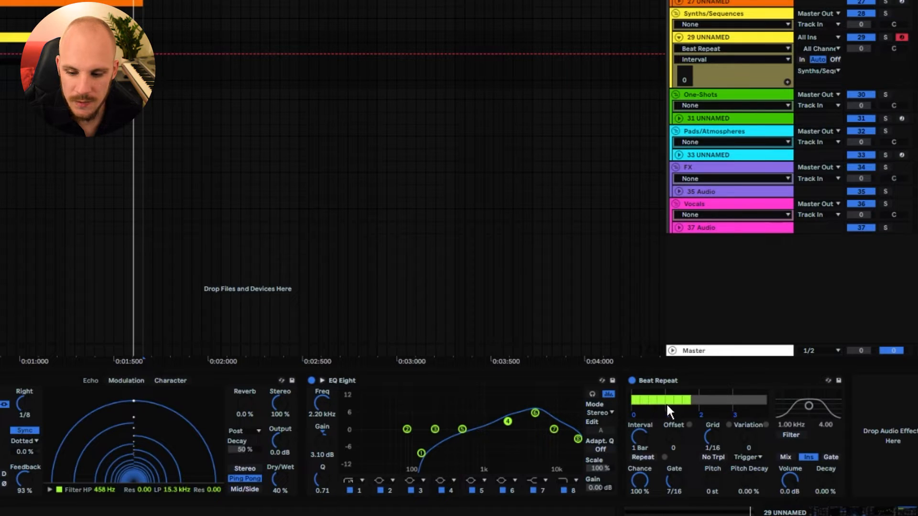
pyautogui.click(671, 482)
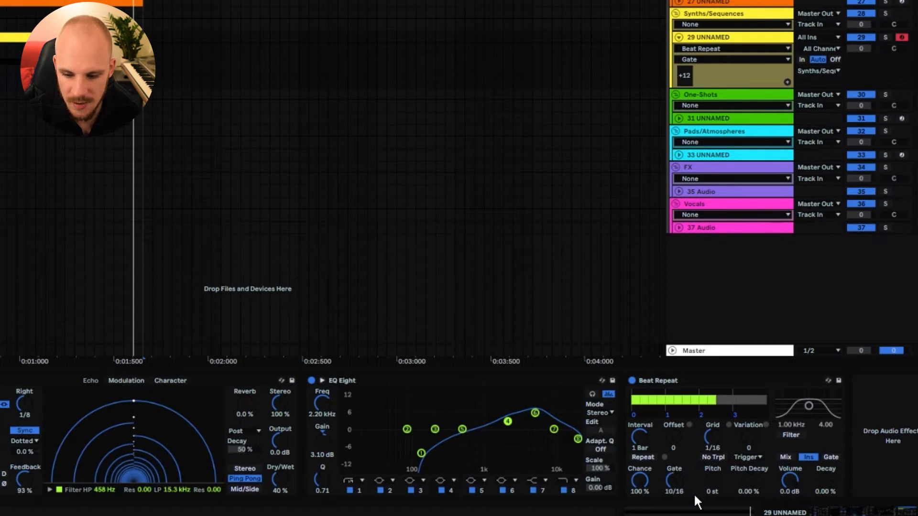
pyautogui.press('Down')
pyautogui.press('Down')
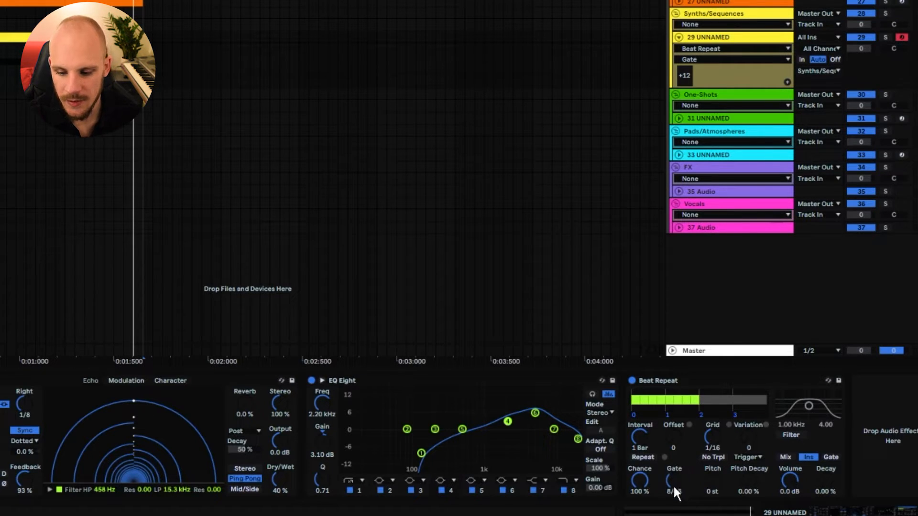
# Try Beat Repeat's gate at 9/16 and its grid at 1/32, and return them to 8/16 and 1/16.
pyautogui.press('Up')
pyautogui.press('Up')
pyautogui.press('Up')
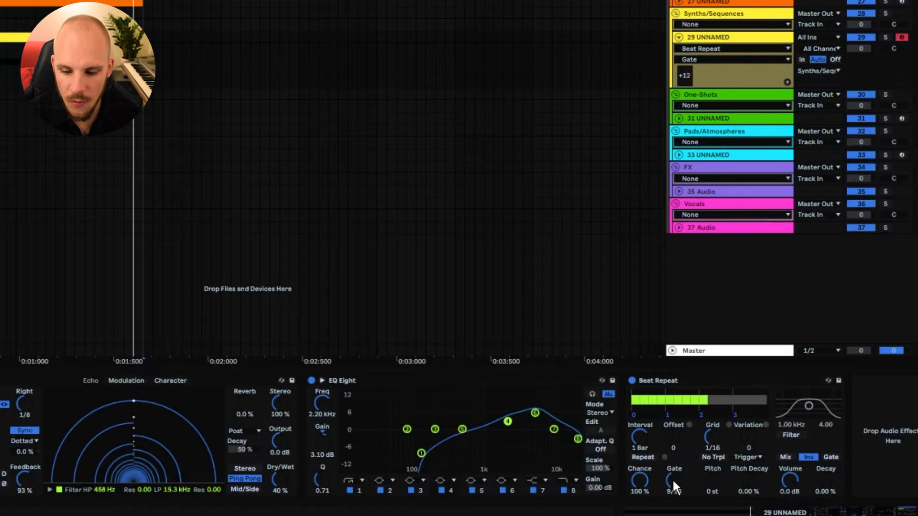
pyautogui.press('Down')
pyautogui.press('Down')
pyautogui.press('Down')
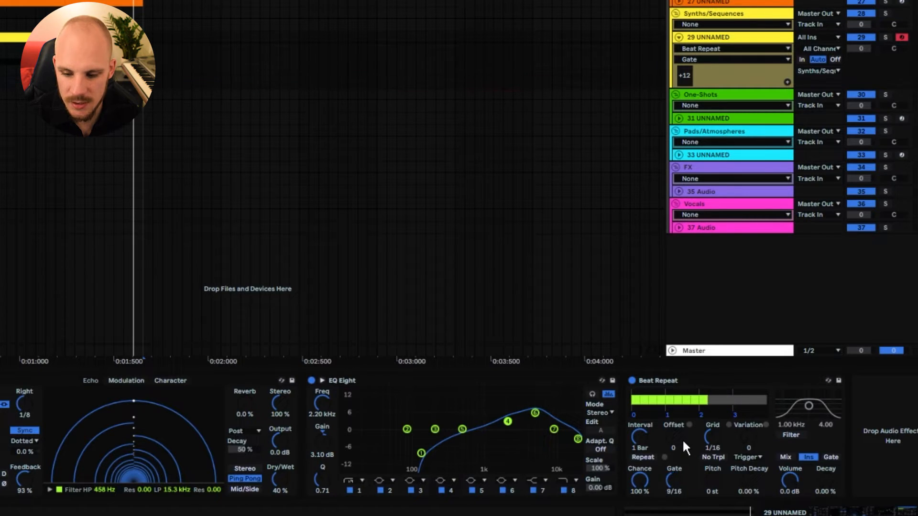
pyautogui.click(710, 438)
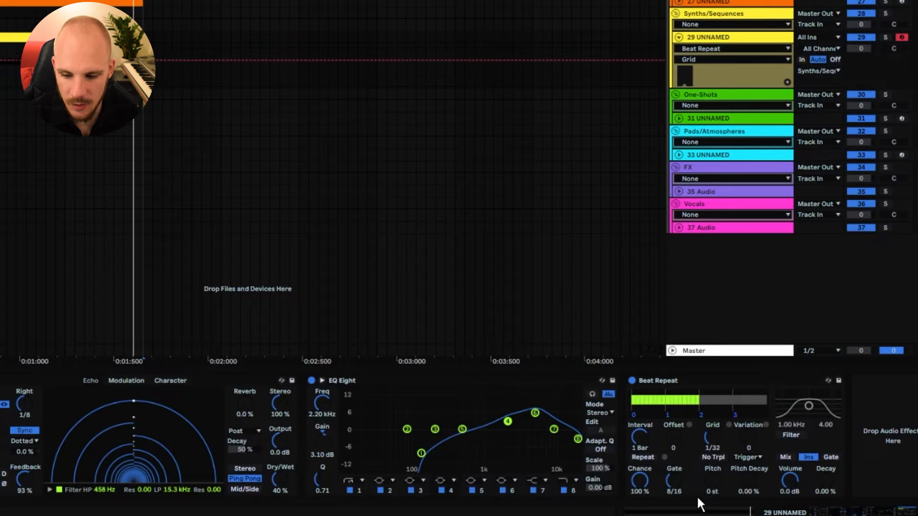
pyautogui.press('Down')
pyautogui.press('Down')
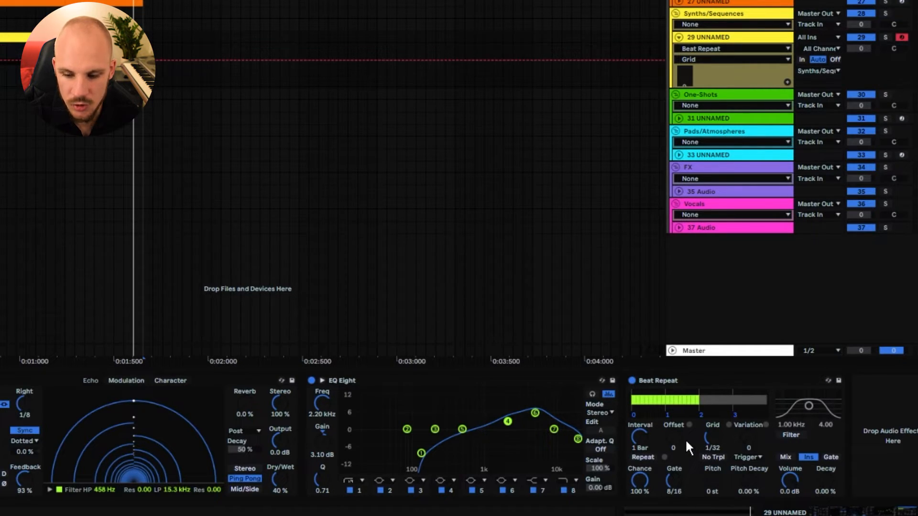
# Try Beat Repeat's pitch at -12 st with a pitch decay of 100 %, and reset both to zero.
pyautogui.click(750, 445)
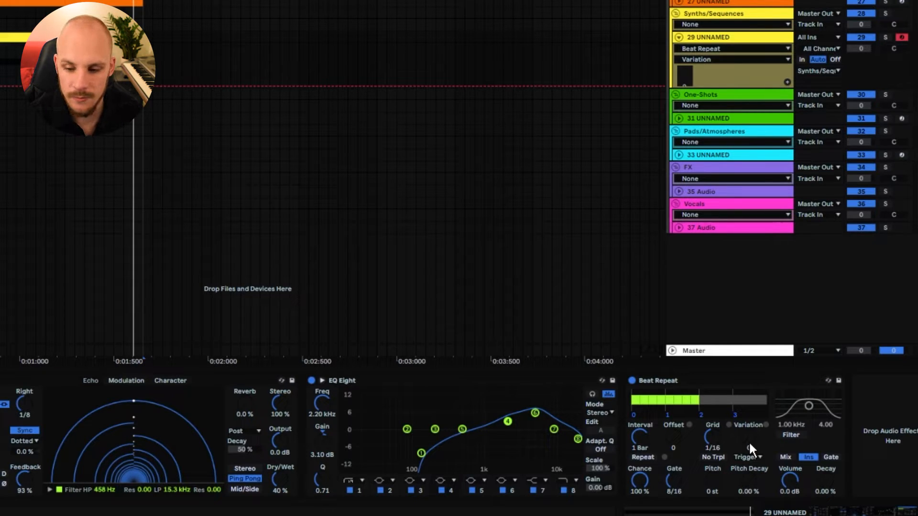
pyautogui.moveTo(675, 437)
pyautogui.mouseDown()
pyautogui.moveTo(675, 428)
pyautogui.moveTo(676, 437)
pyautogui.mouseUp()
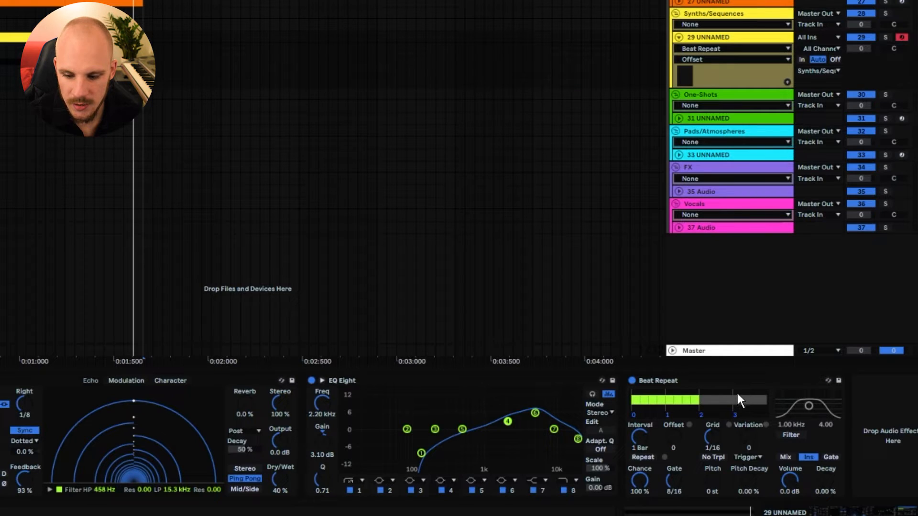
pyautogui.moveTo(706, 481); pyautogui.dragTo(706, 495)
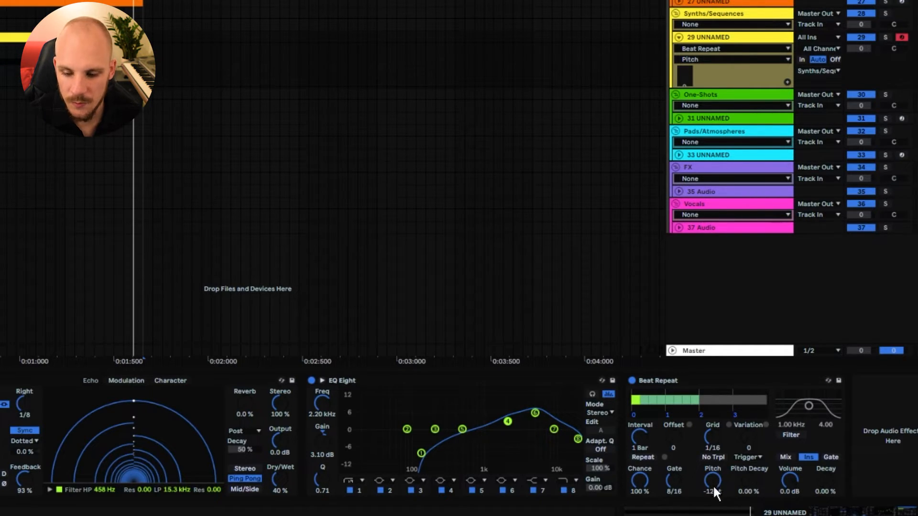
pyautogui.moveTo(715, 479); pyautogui.dragTo(731, 455)
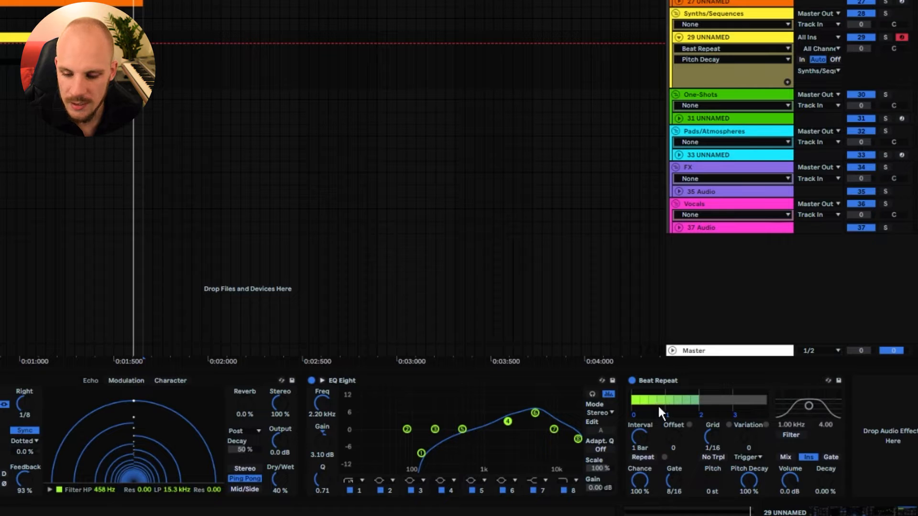
pyautogui.doubleClick(750, 483)
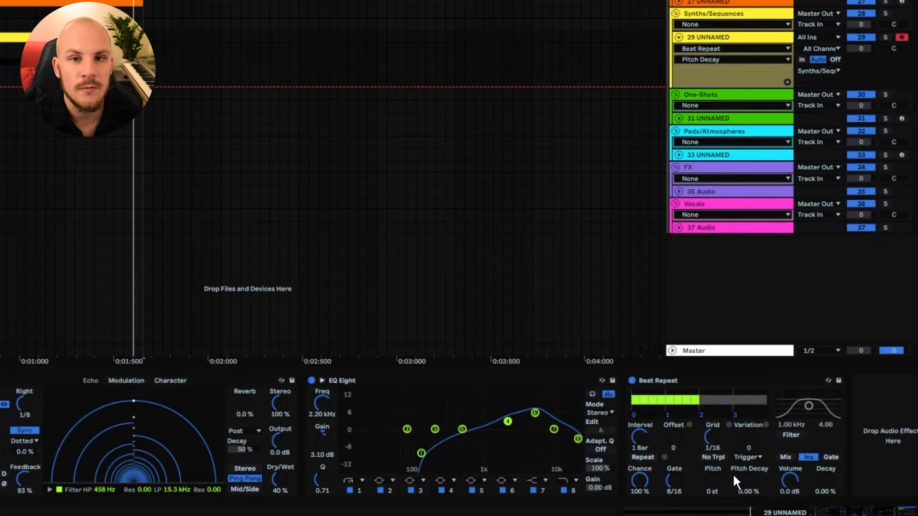
# Set Beat Repeat's interval to 1/2 and try its gate at 7/16.
pyautogui.click(640, 441)
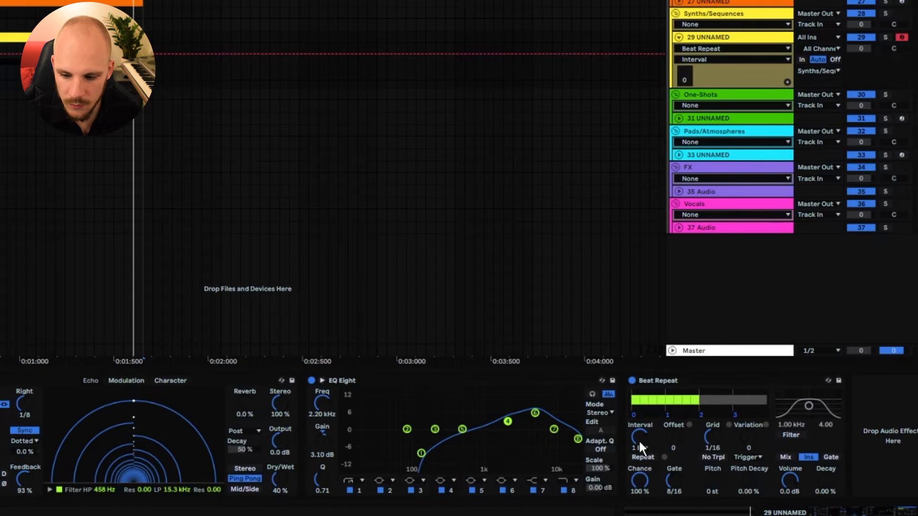
pyautogui.moveTo(639, 440); pyautogui.dragTo(655, 455)
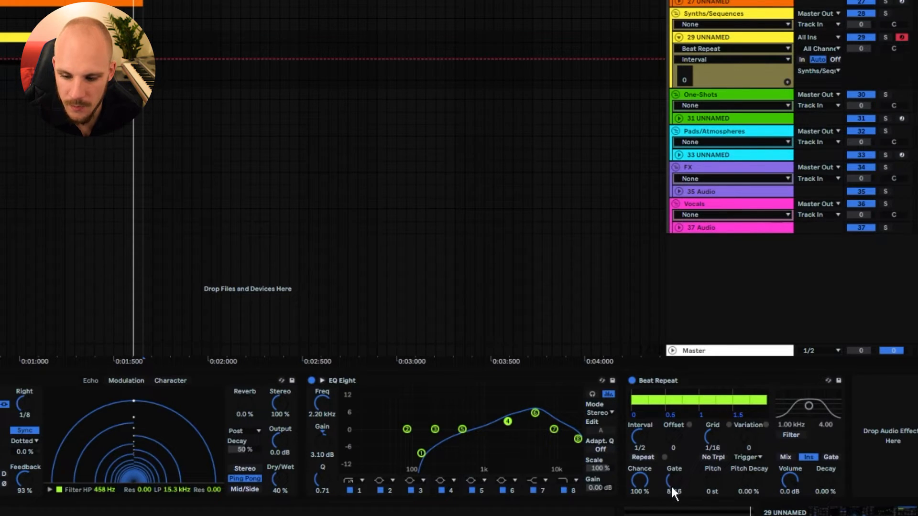
pyautogui.moveTo(674, 490); pyautogui.dragTo(687, 507)
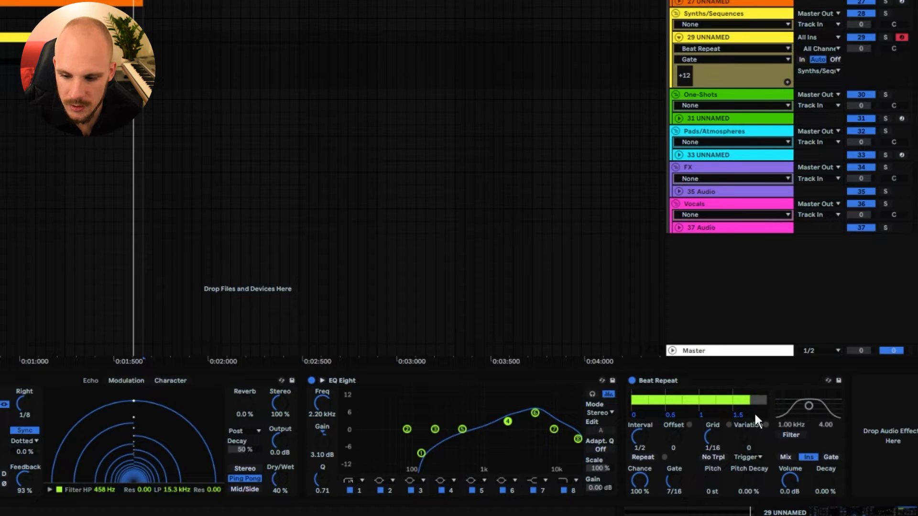
# Add an LFO after Beat Repeat and set its rate to a tempo-synced 1/2.
pyautogui.click(901, 454)
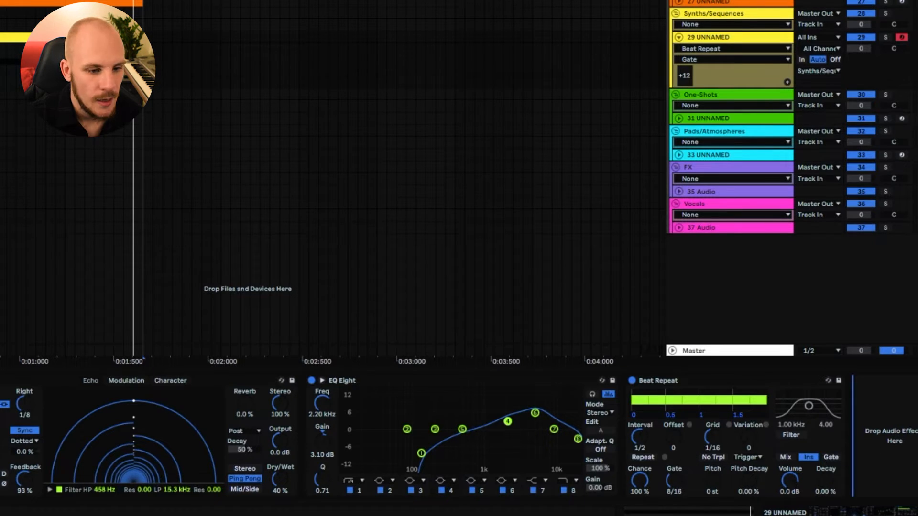
pyautogui.moveTo(0, 287); pyautogui.dragTo(897, 414)
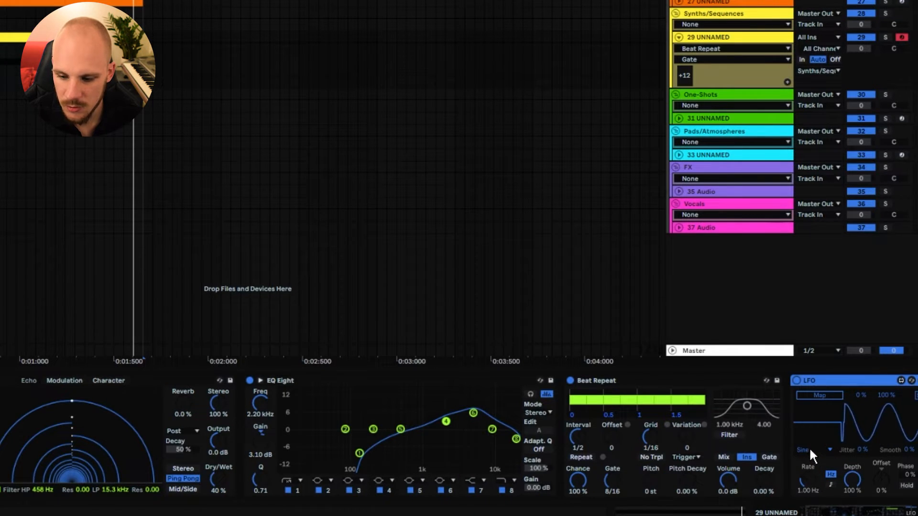
pyautogui.click(813, 449)
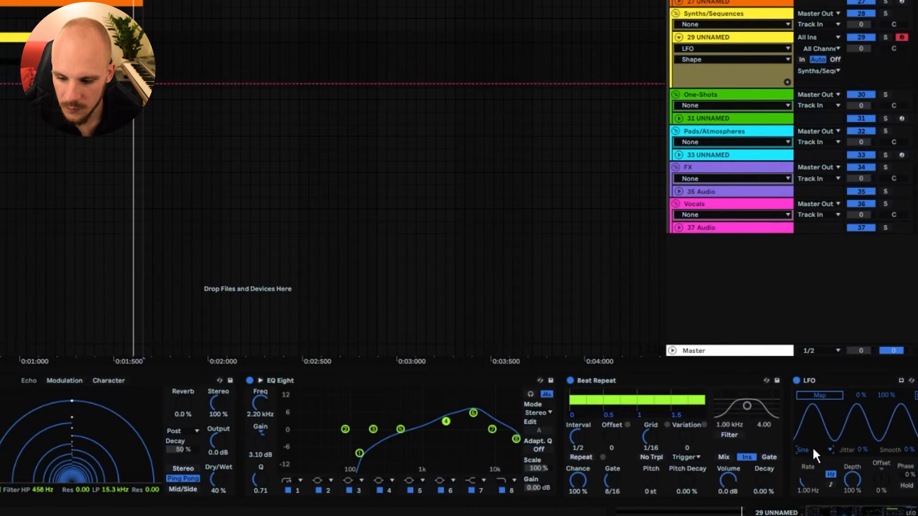
pyautogui.click(831, 485)
pyautogui.moveTo(807, 479); pyautogui.dragTo(807, 471)
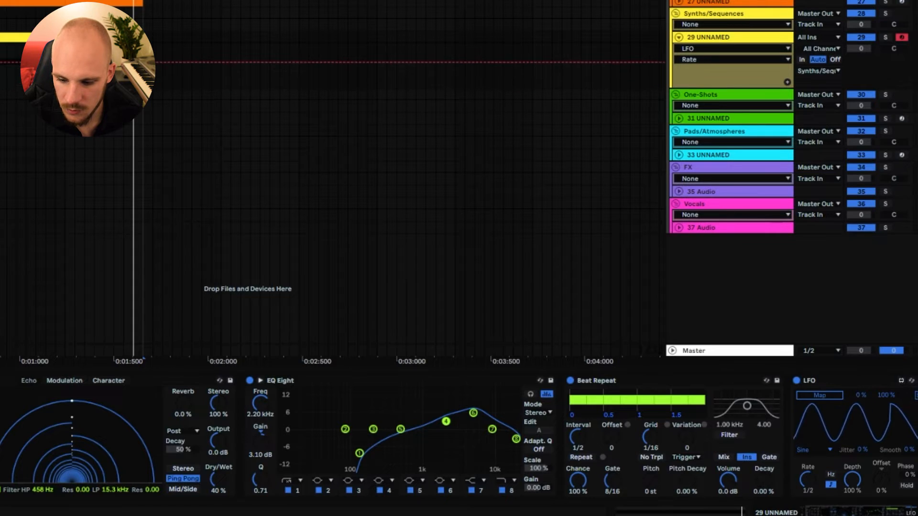
# Map the LFO to Beat Repeat's Variation, set its shape to Random, and audition the sequence.
pyautogui.click(818, 396)
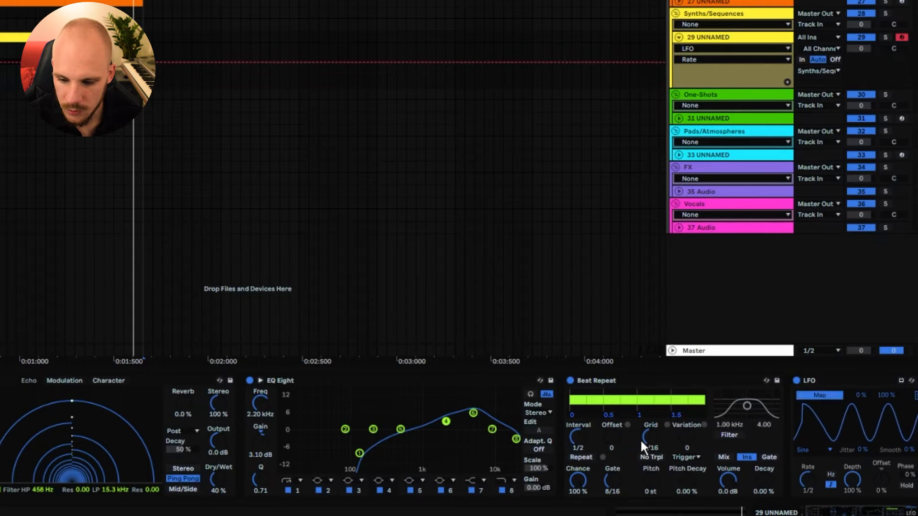
pyautogui.click(689, 438)
pyautogui.scroll(-5, 815, 448)
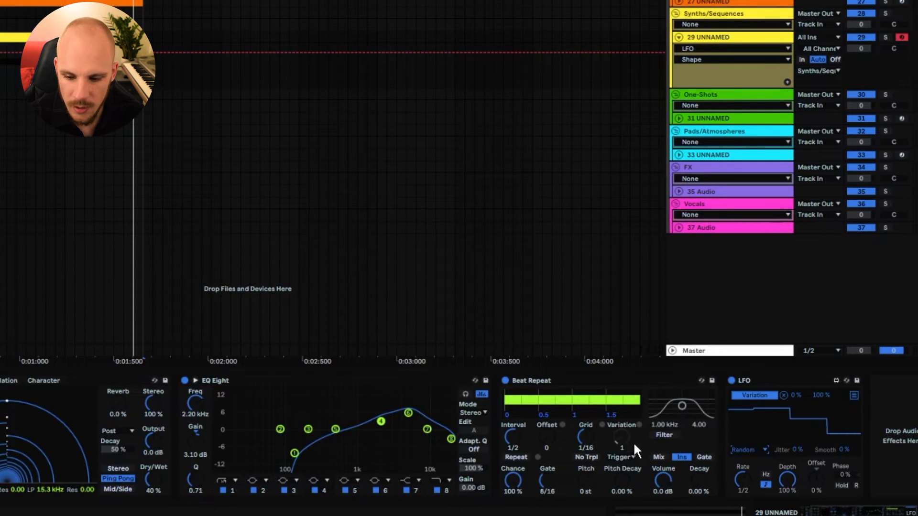
pyautogui.press('space')
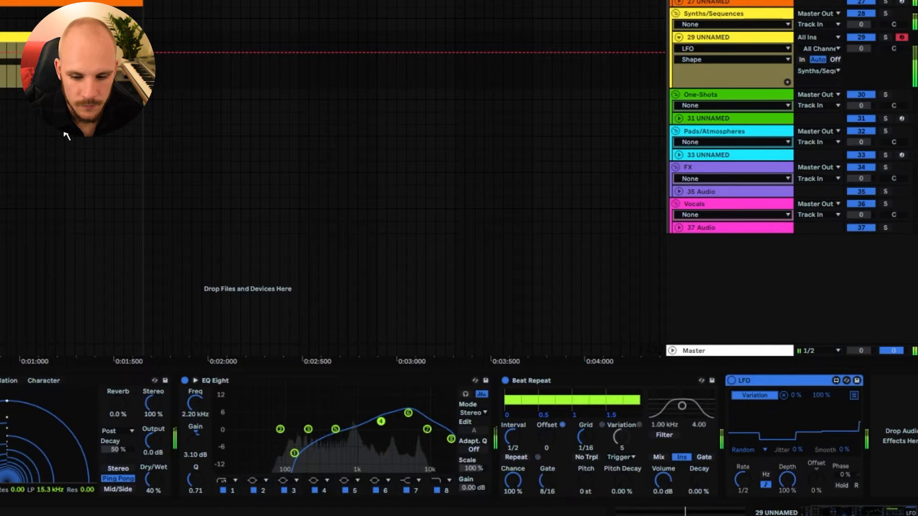
pyautogui.click(64, 134)
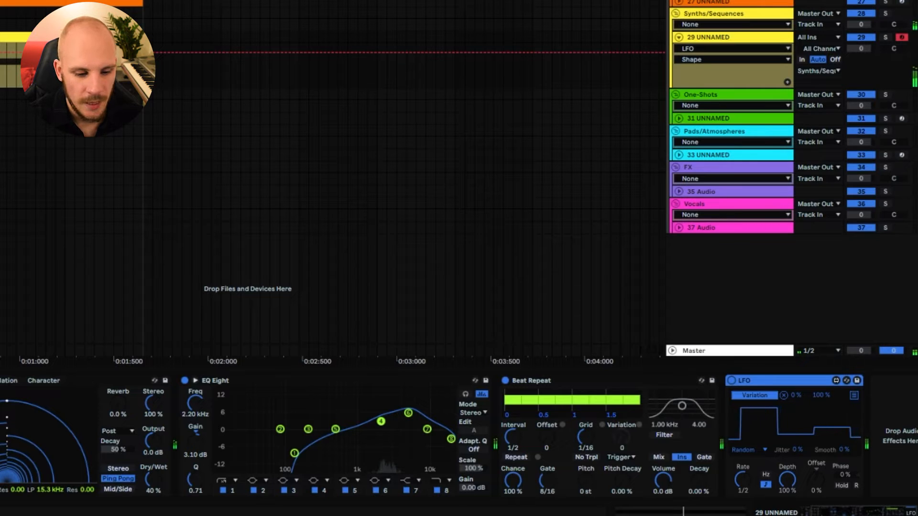
# Copy the Echo and paste it at the end of the device chain, after the LFO.
pyautogui.click(156, 434)
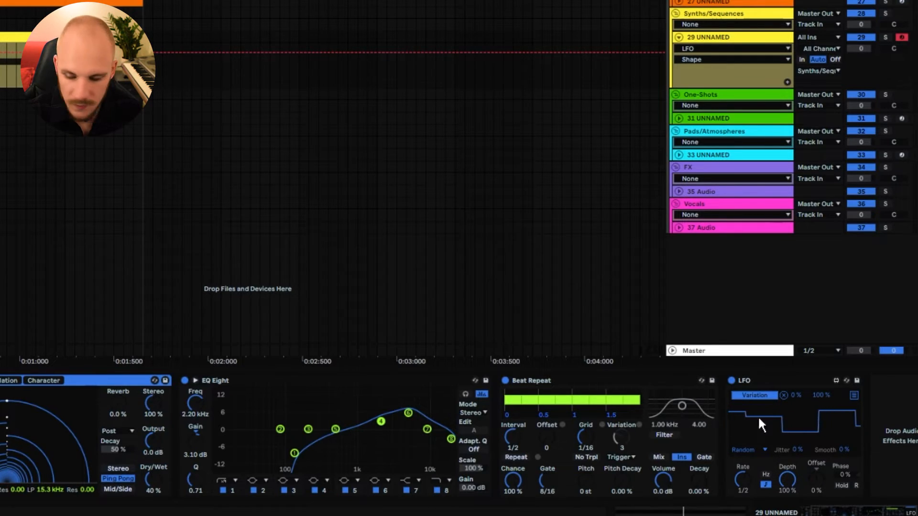
pyautogui.click(900, 417)
pyautogui.moveTo(901, 425); pyautogui.dragTo(900, 425)
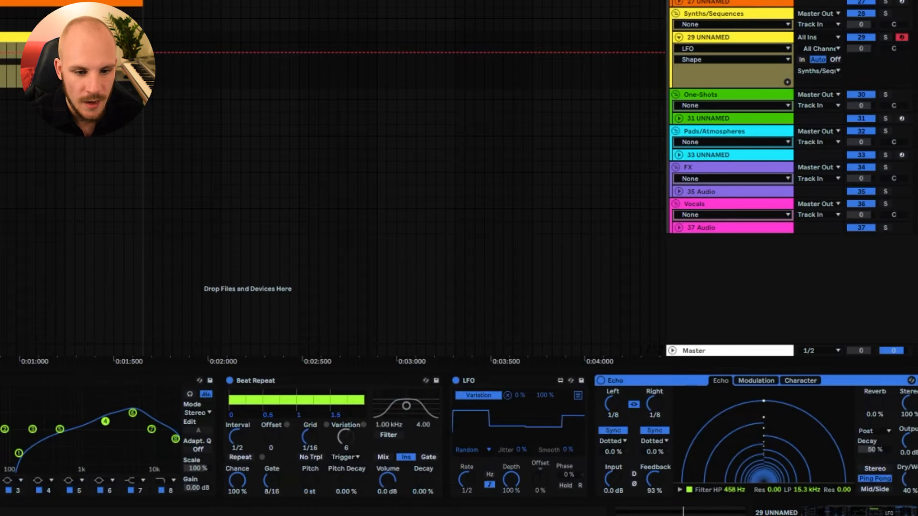
# Set Beat Repeat's interval to 1/8 and the LFO's rate to 1/8.
pyautogui.click(172, 438)
pyautogui.moveTo(171, 432); pyautogui.dragTo(168, 486)
pyautogui.moveTo(402, 480); pyautogui.dragTo(466, 497)
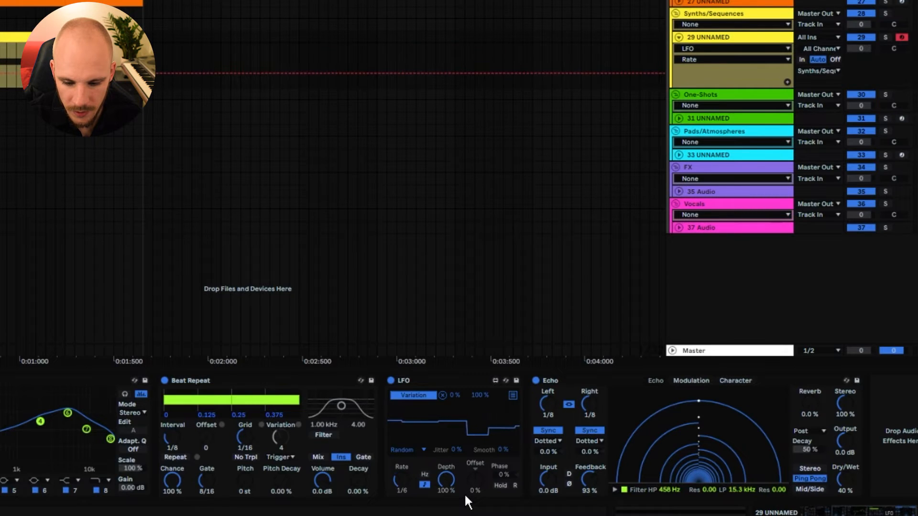
# Play the sequence, compare it with the last Echo switched off and on, and leave that Echo bypassed.
pyautogui.press('space')
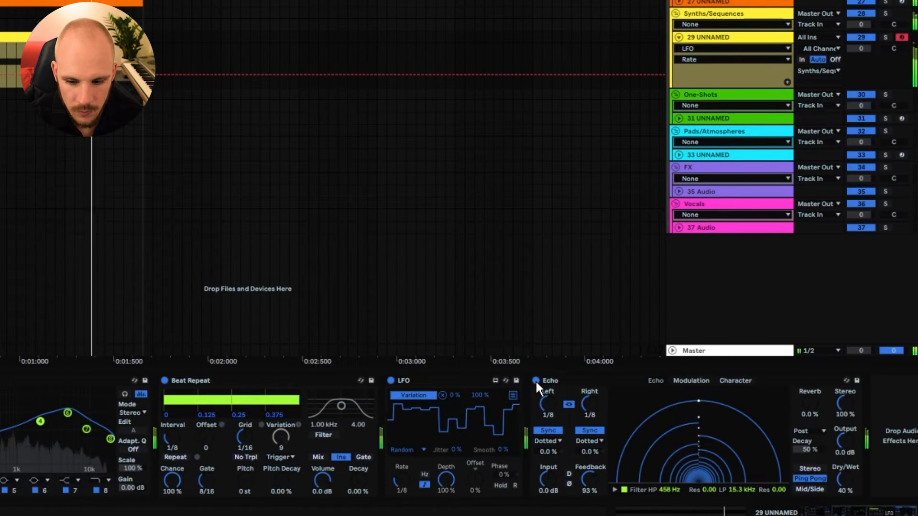
pyautogui.click(536, 381)
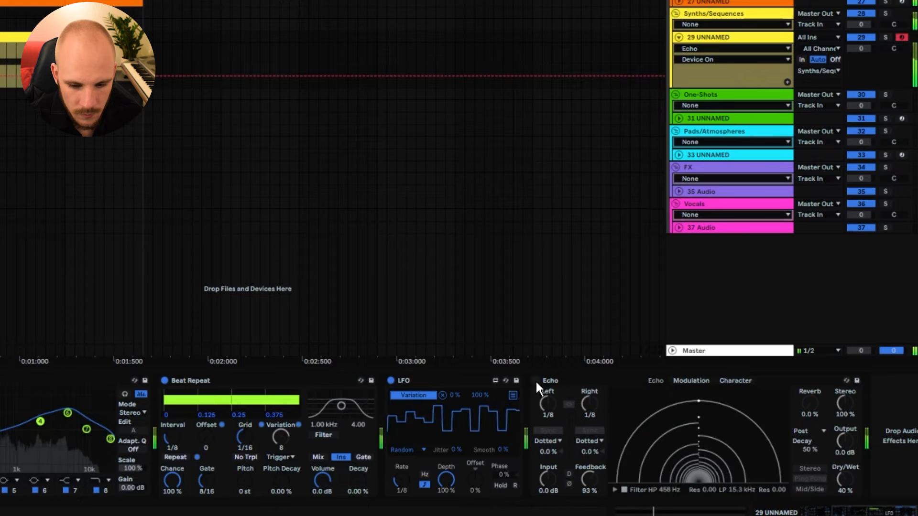
pyautogui.click(535, 379)
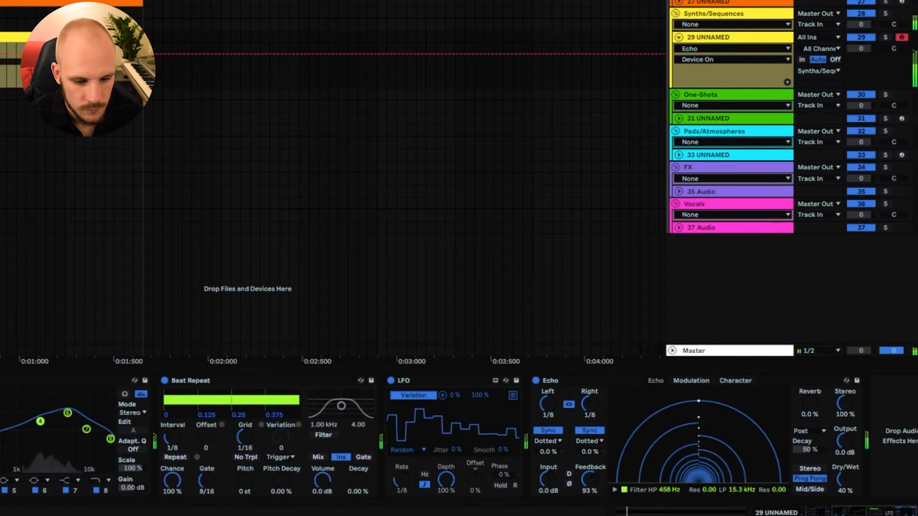
pyautogui.hscroll(-4, 504, 477)
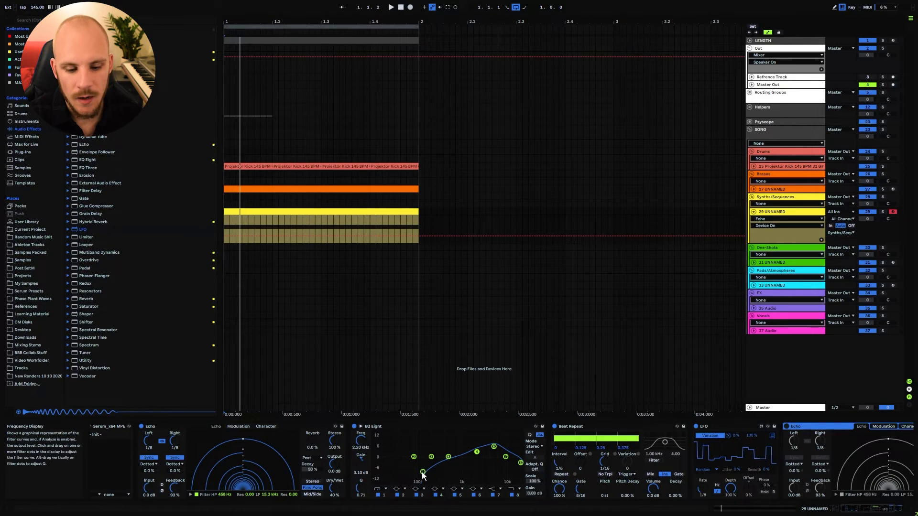
pyautogui.click(151, 427)
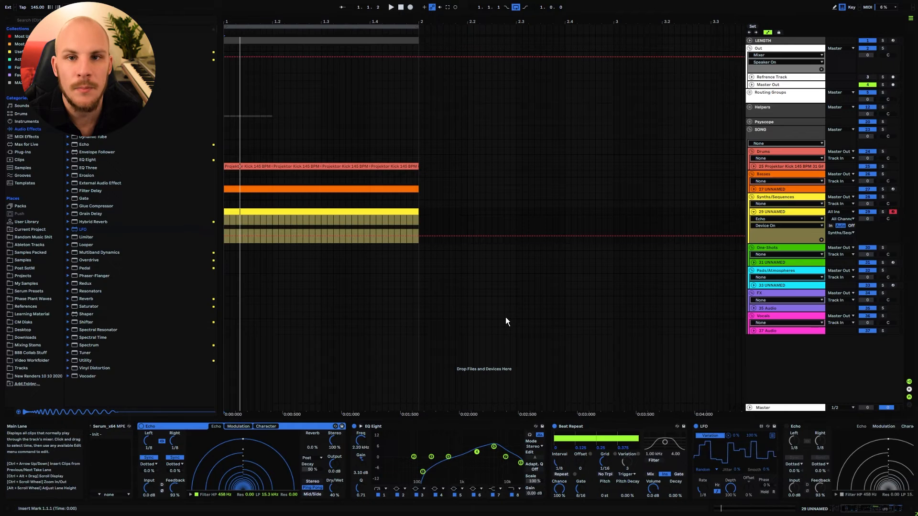
# Duplicate the one-bar kick, bass and synth clips repeatedly until they fill 16 bars, and loop that 16-bar range.
pyautogui.click(247, 166)
pyautogui.moveTo(411, 212); pyautogui.dragTo(375, 168)
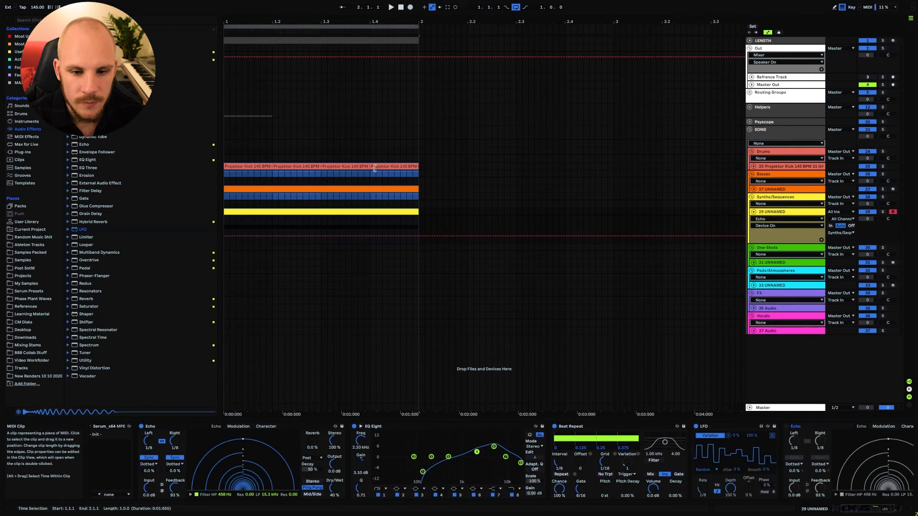
pyautogui.moveTo(371, 20); pyautogui.dragTo(371, 3)
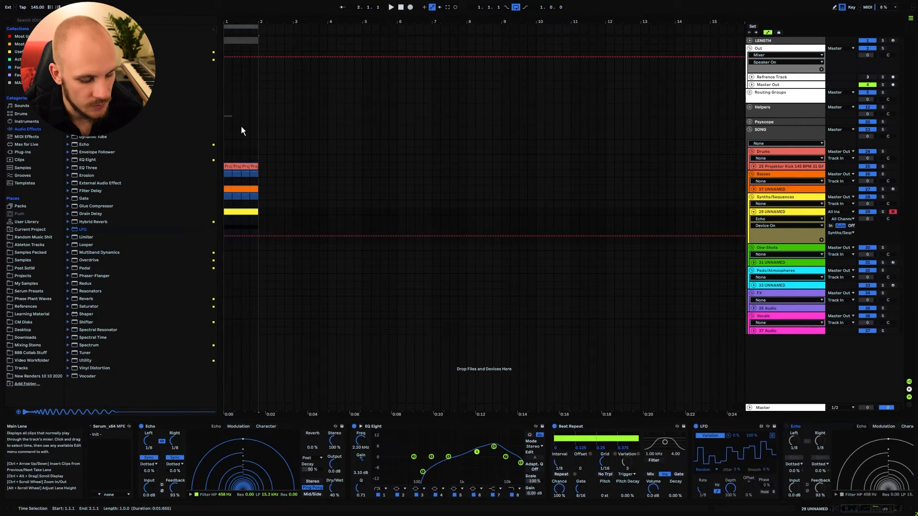
pyautogui.hotkey('ctrl', 'd')
pyautogui.hotkey('ctrl', 'd')
pyautogui.hotkey('ctrl', 'd')
pyautogui.click(227, 167)
pyautogui.hotkey('ctrl', 'a')
pyautogui.hotkey('ctrl', 'd')
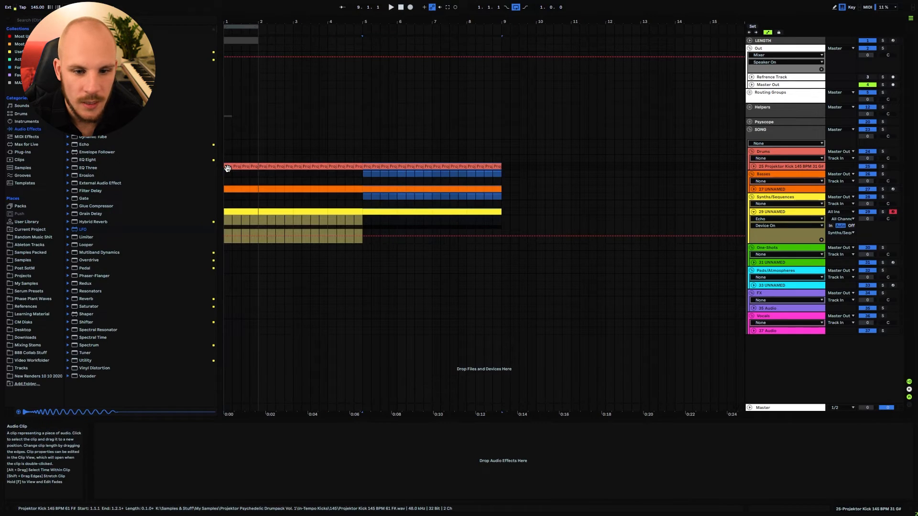
pyautogui.hotkey('ctrl', 'd')
pyautogui.moveTo(313, 21); pyautogui.dragTo(313, 7)
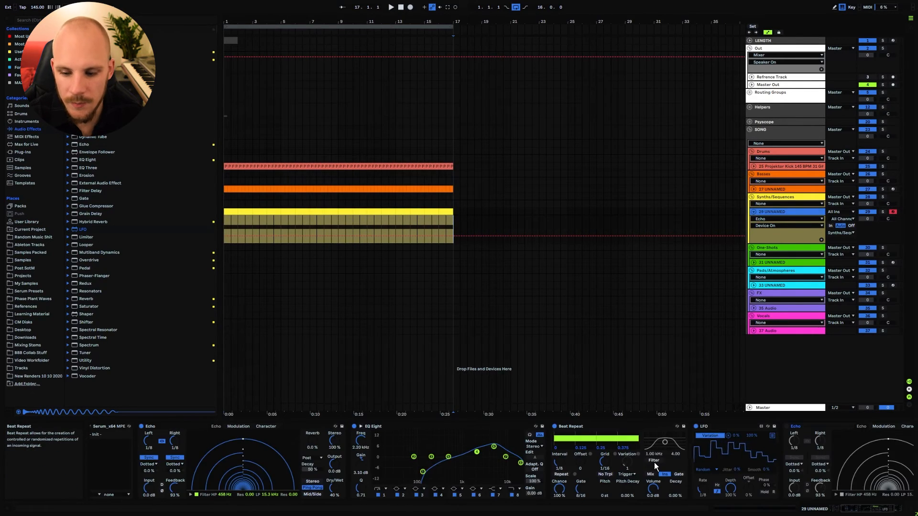
# Switch on Beat Repeat's filter and lower its centre frequency.
pyautogui.click(654, 463)
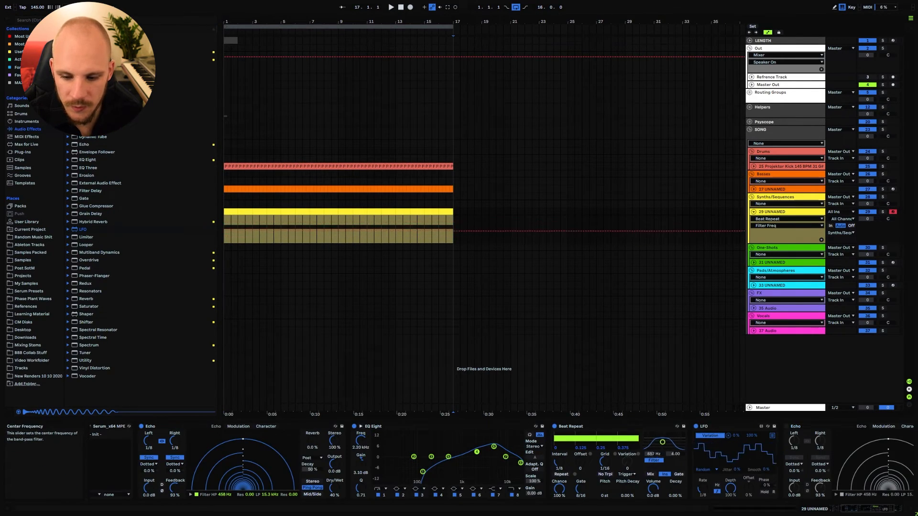
pyautogui.rightClick(656, 454)
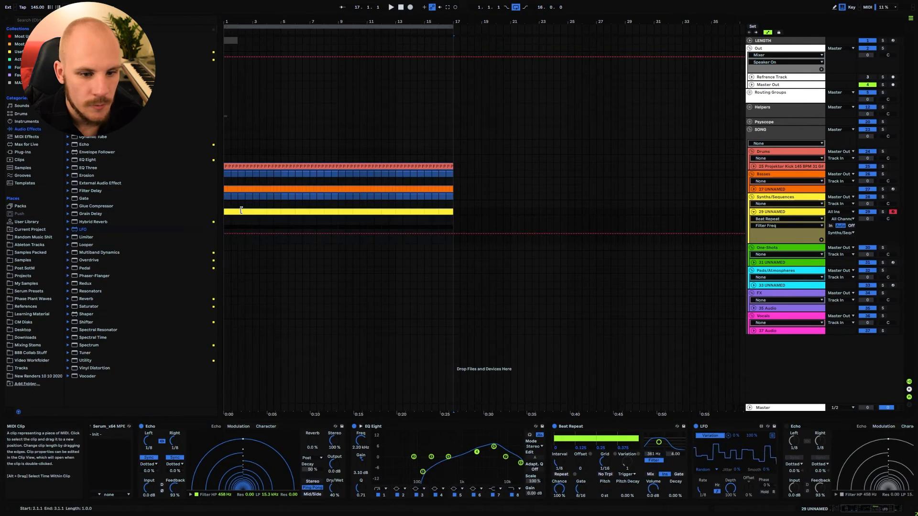
# Move the 16 bars of kick, bass and synth clips to start at bar 9, and place the insert marker at bar 7.
pyautogui.moveTo(234, 212); pyautogui.dragTo(343, 213)
pyautogui.click(339, 225)
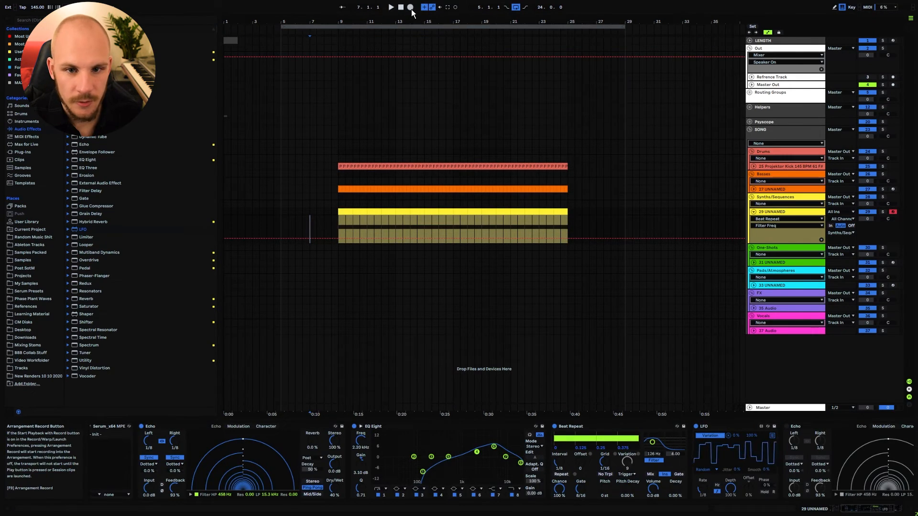
# Record Beat Repeat's filter frequency automation in the arrangement from bar 7 to about bar 25 while sweeping the filter.
pyautogui.click(410, 7)
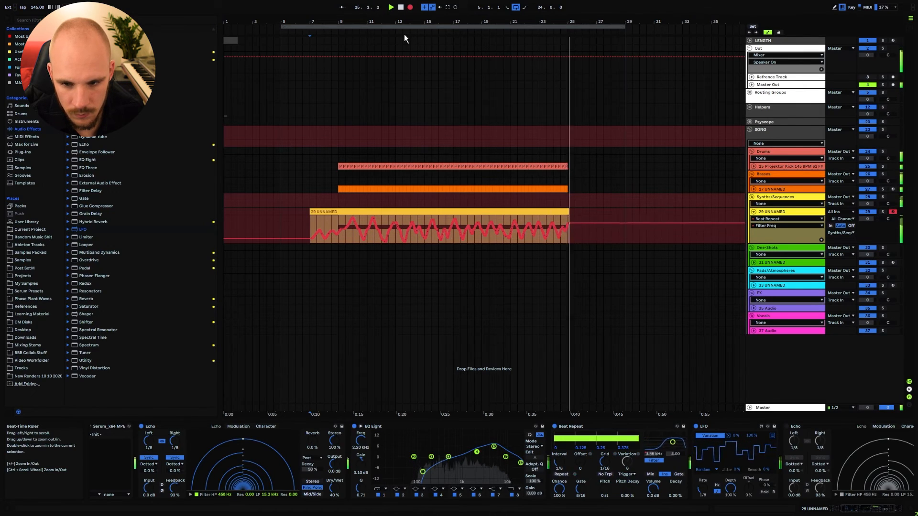
pyautogui.press('space')
# Set Beat Repeat's mix type to Gate, switch on the last Echo, and play the sequence from bar 9.
pyautogui.click(678, 472)
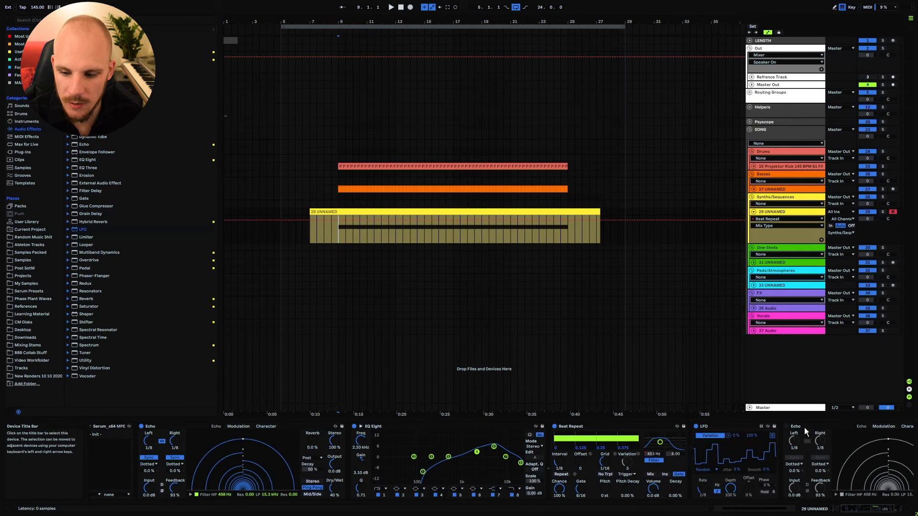
pyautogui.click(789, 428)
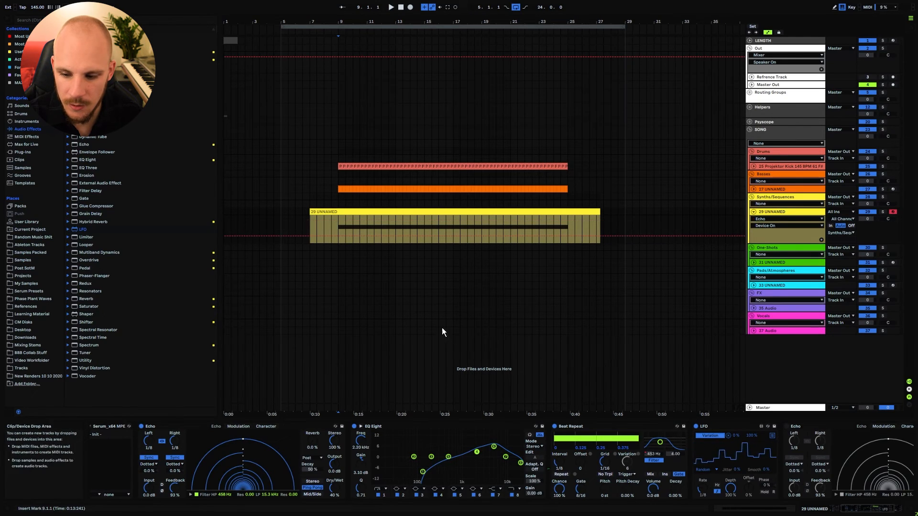
pyautogui.click(787, 426)
pyautogui.press('space')
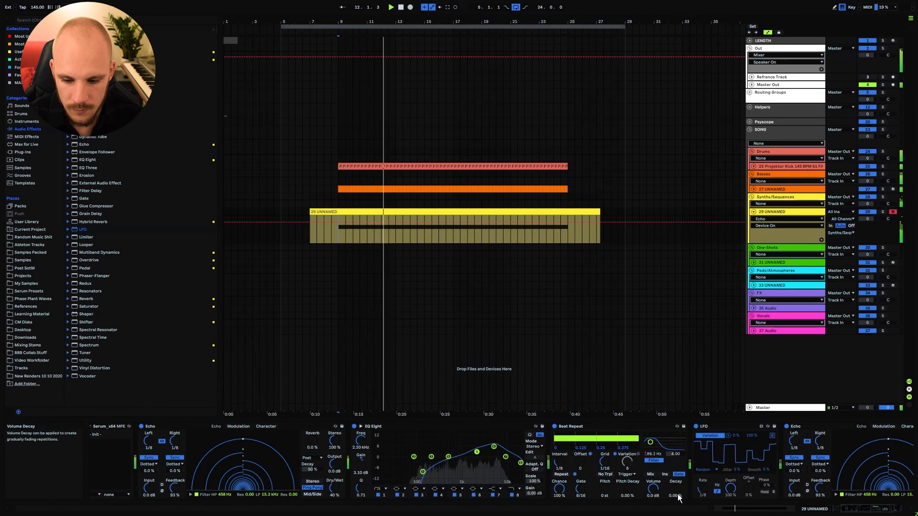
# Set Beat Repeat's mix type to Insert with its volume at 6.0 dB, and play the sequence from bar 9.
pyautogui.moveTo(655, 492); pyautogui.dragTo(655, 464)
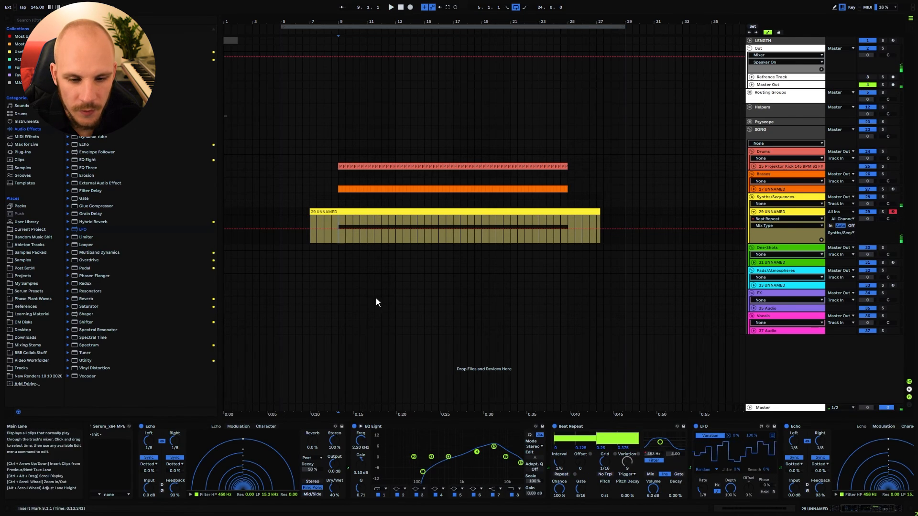
pyautogui.press('space')
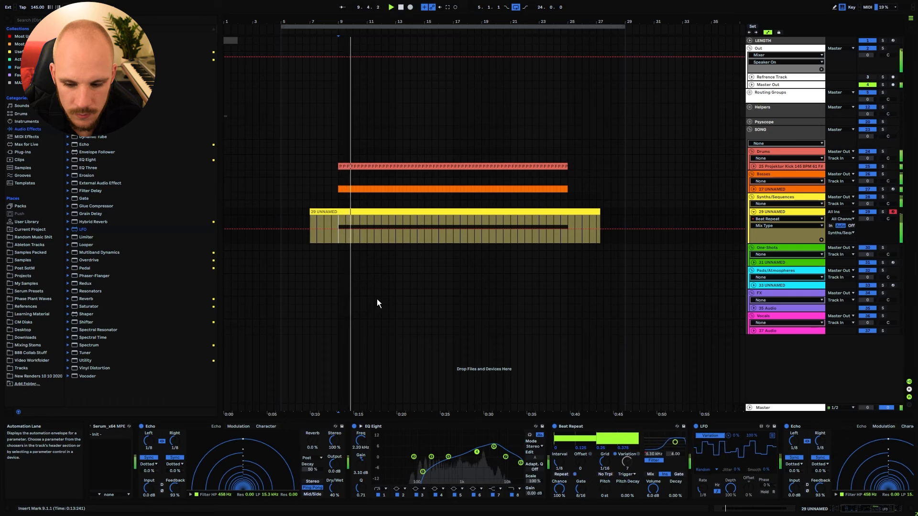